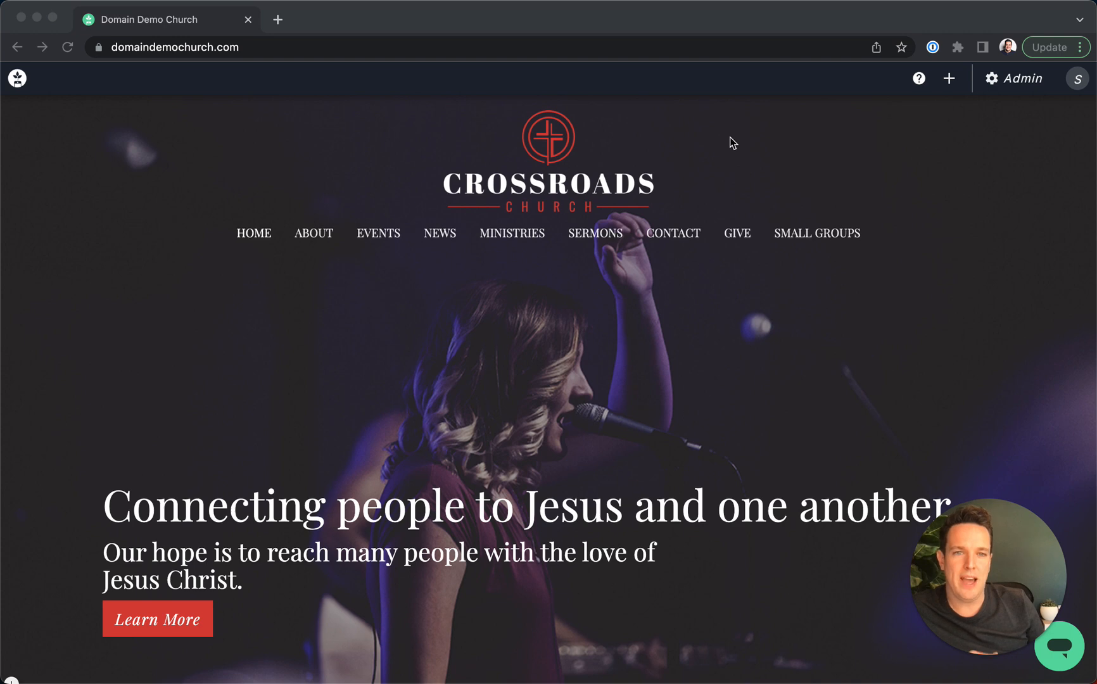
Open the site's newsletter administration and start a new newsletter.
click(1028, 85)
click(1002, 83)
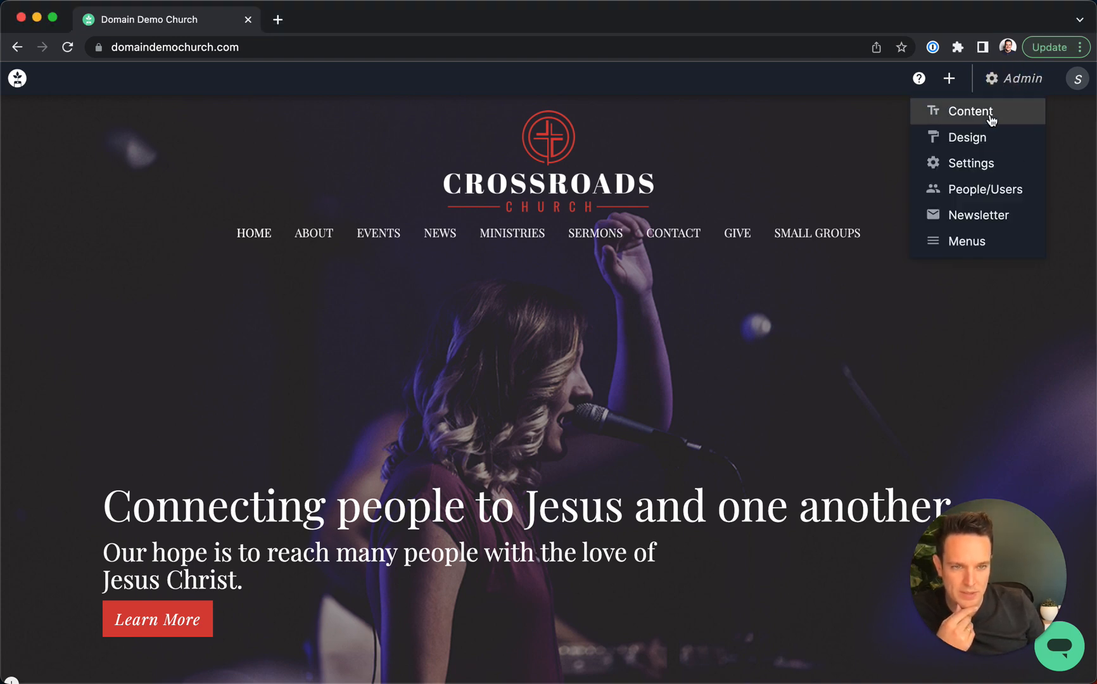
click(963, 218)
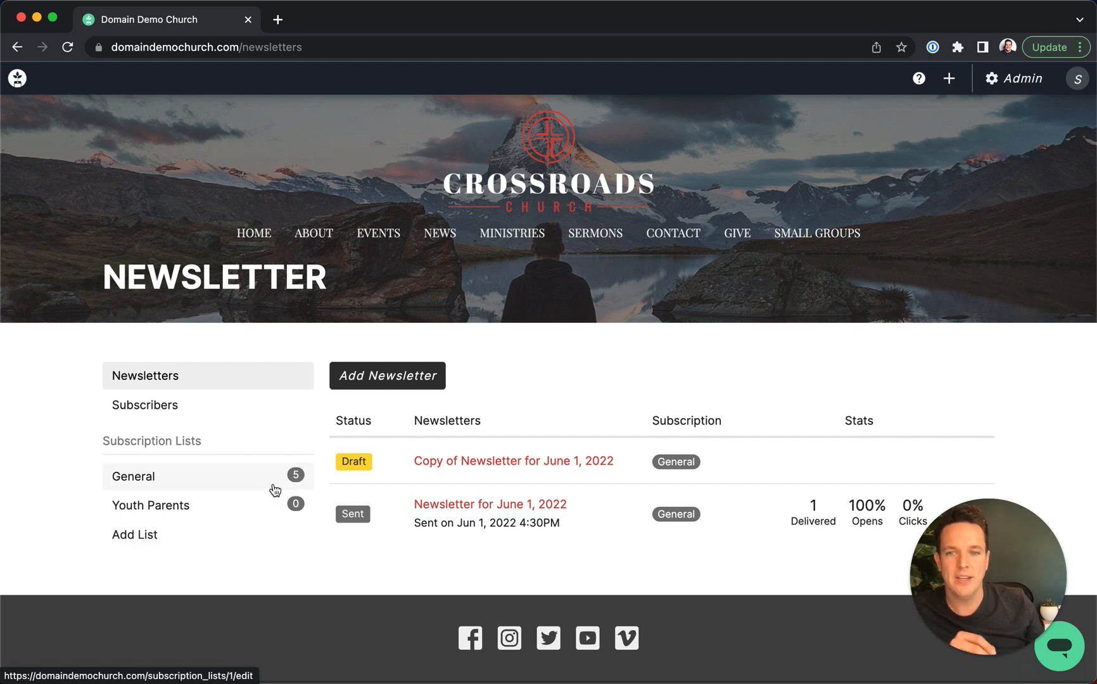
click(406, 386)
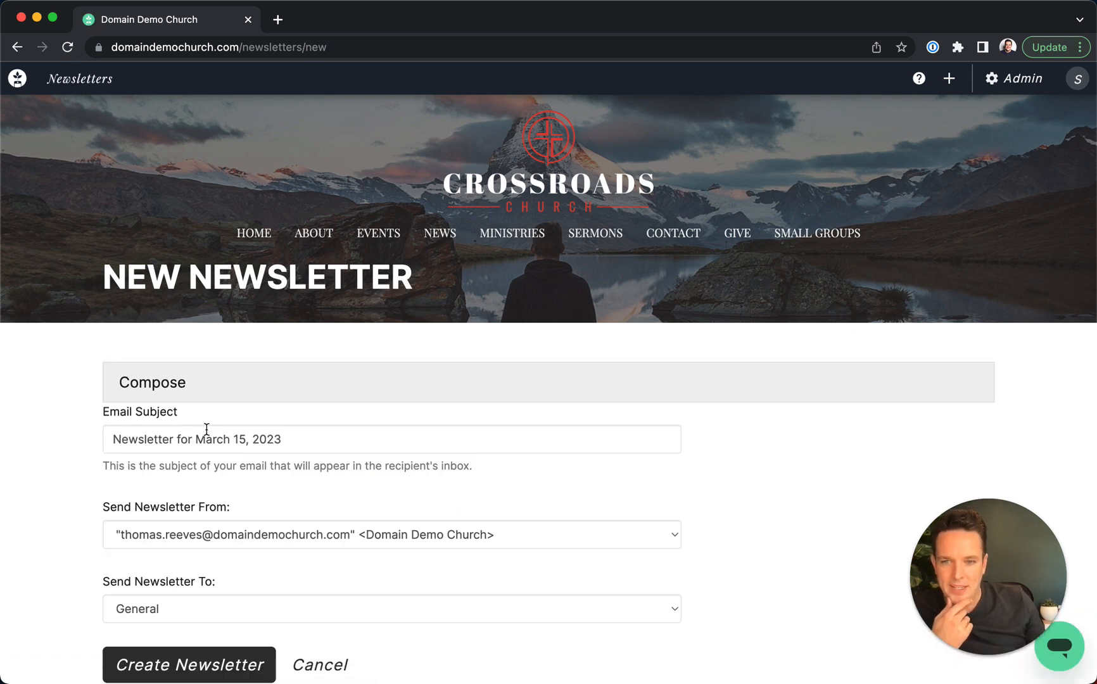
Create the newsletter with the subject "Newsletter for March 15, 2023", the default sender and the General subscription list as recipient.
scroll(206, 429, down, 3)
drag(112, 324, 294, 324)
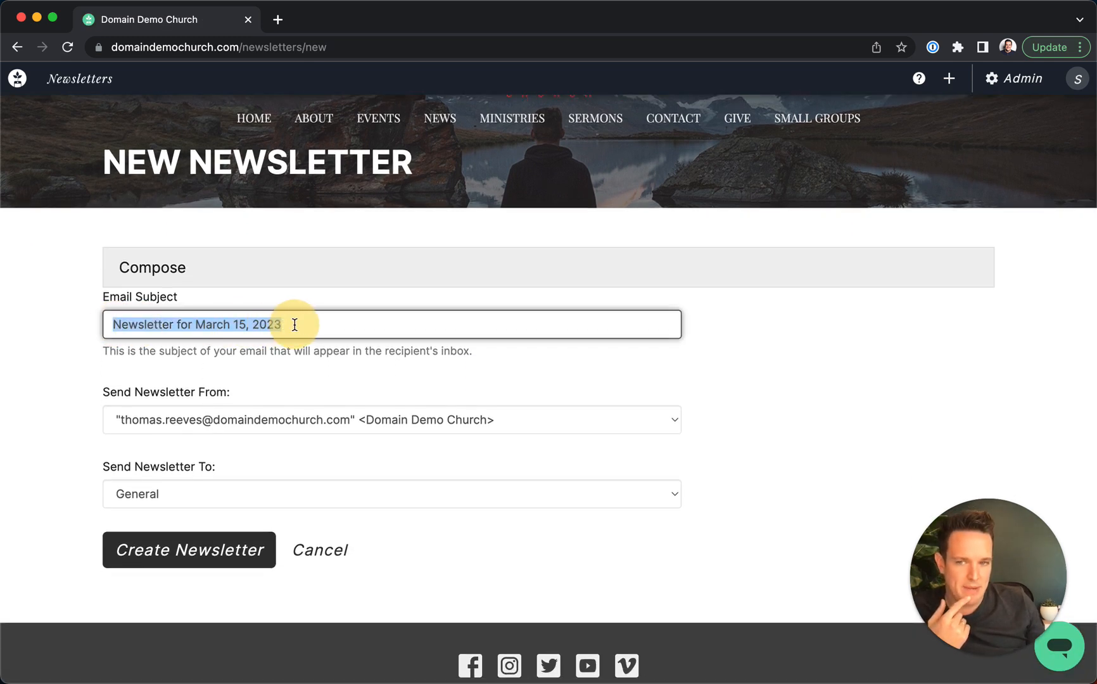
click(358, 426)
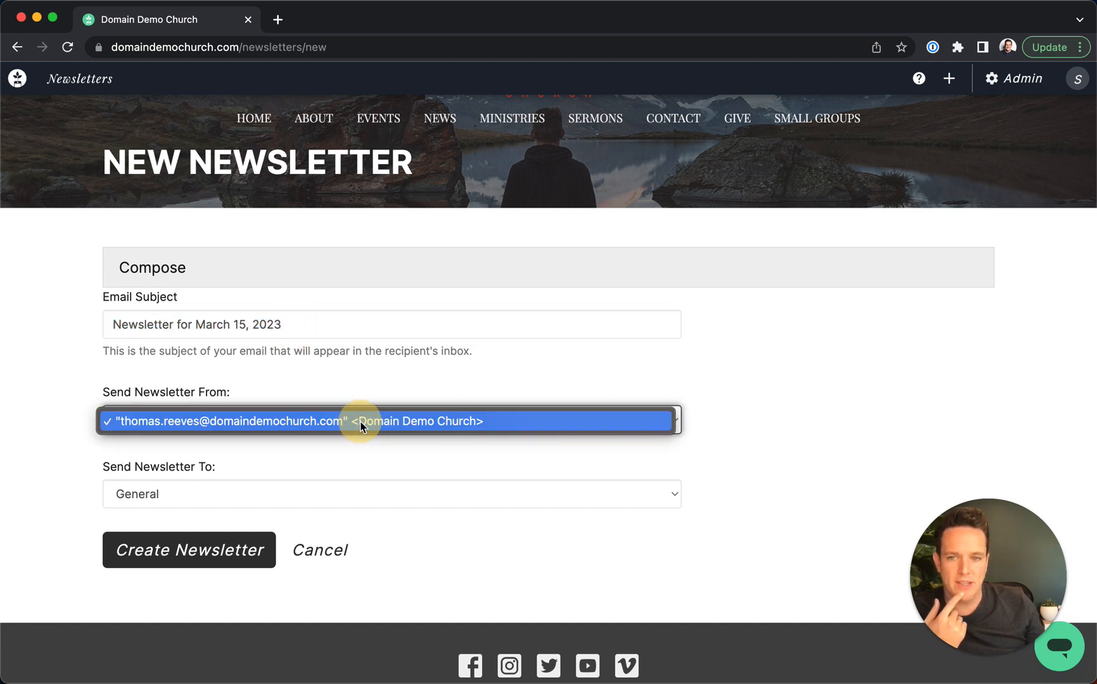
click(54, 429)
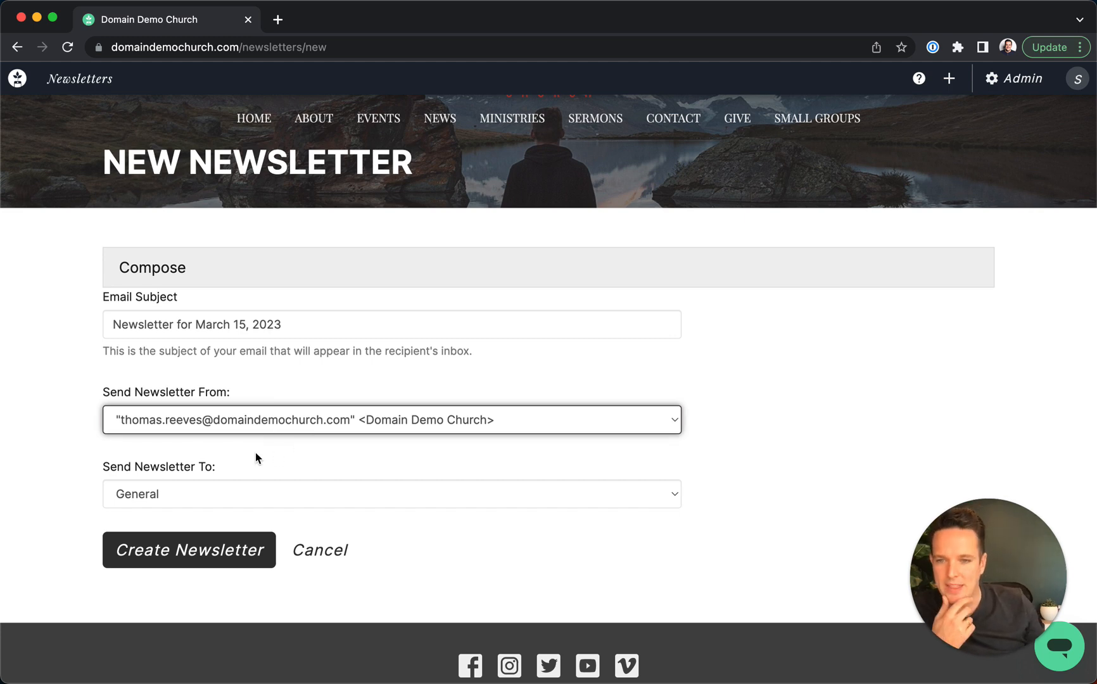
click(163, 502)
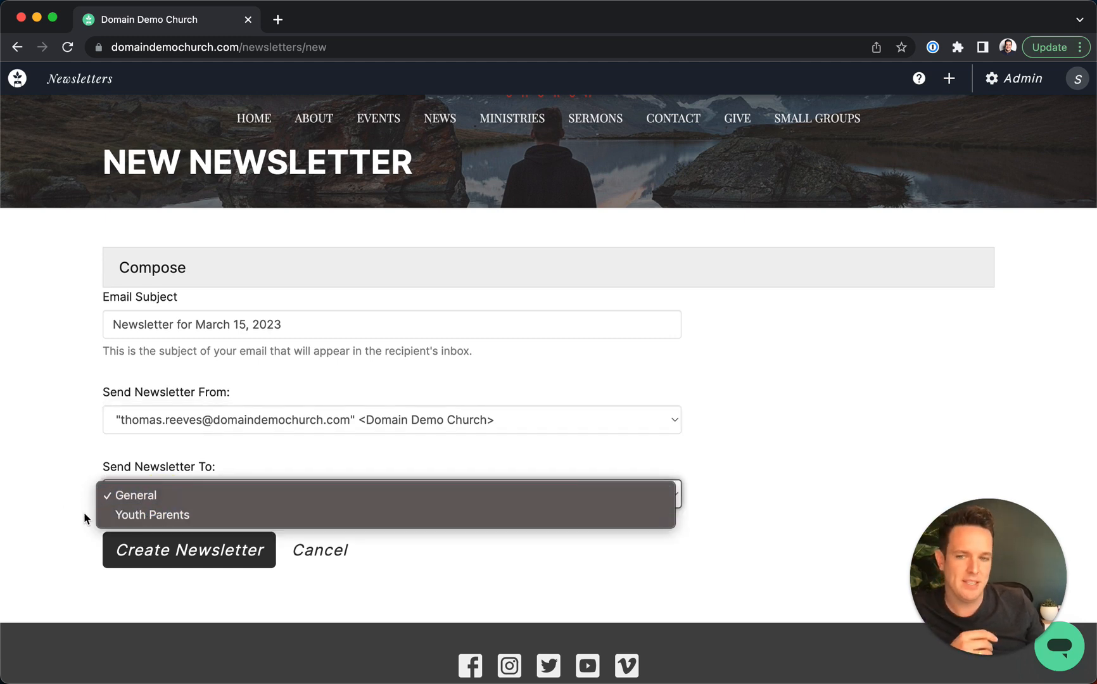
click(55, 503)
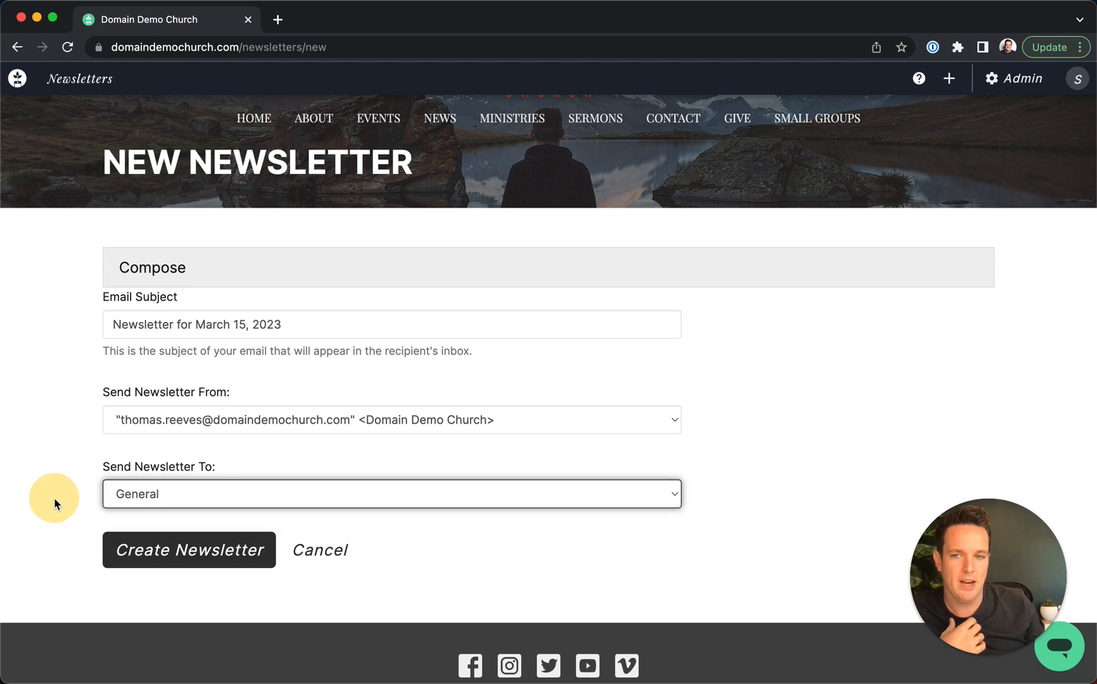
click(146, 556)
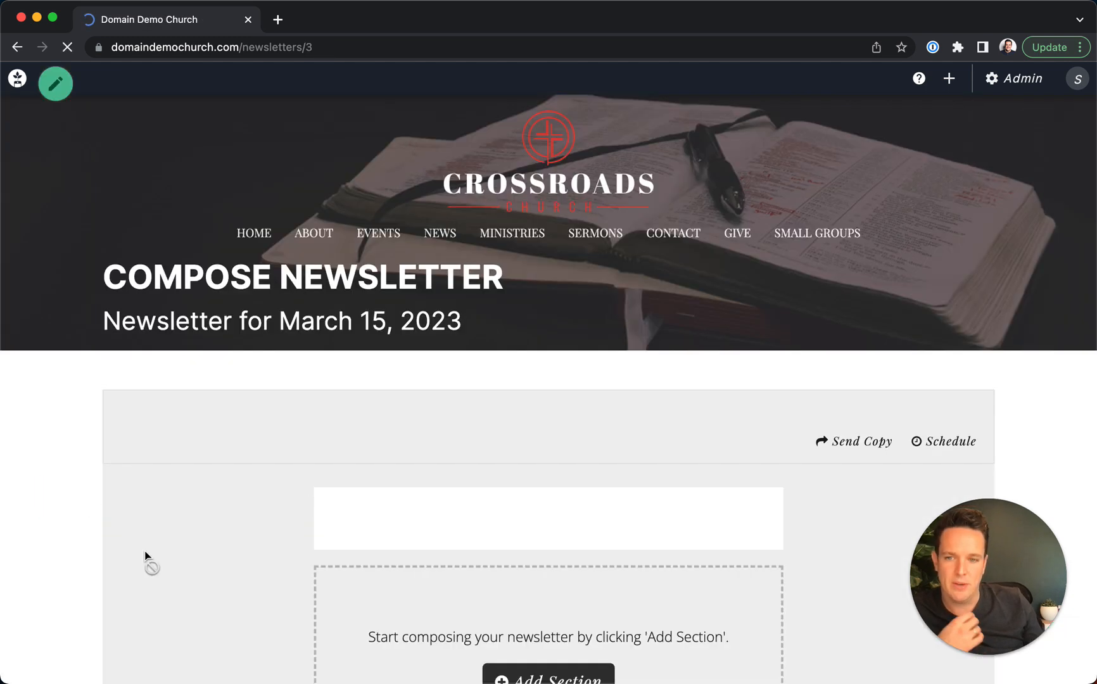
Review the empty newsletter layout from the header logo to the social links and contact details in the footer.
scroll(385, 484, down, 5)
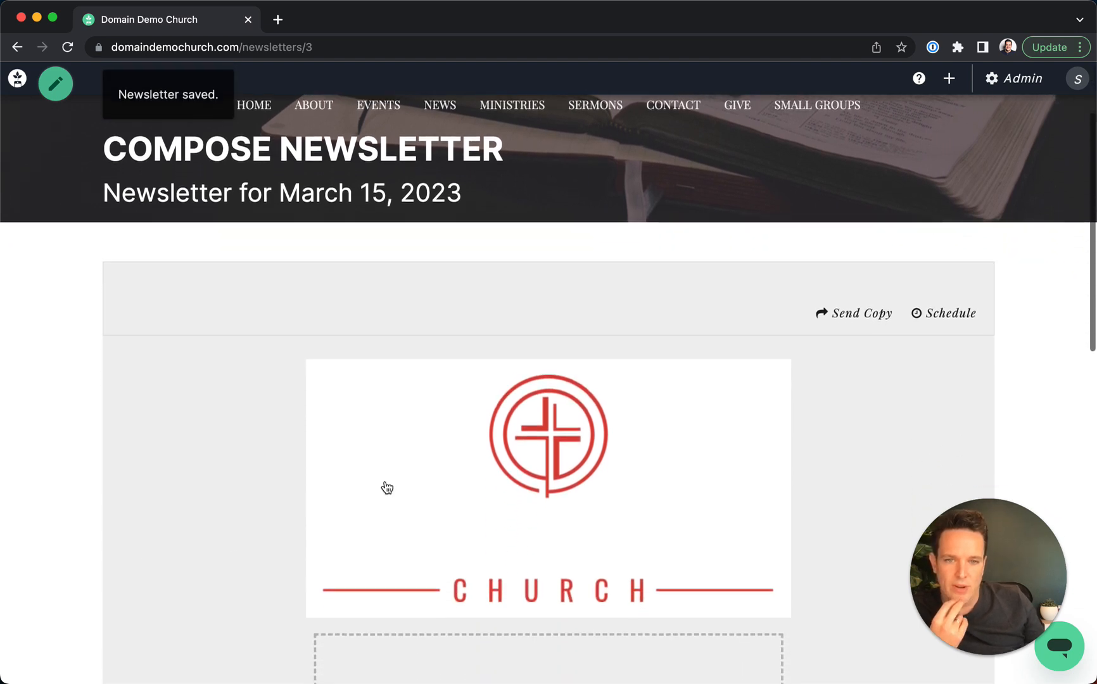
scroll(385, 485, down, 4)
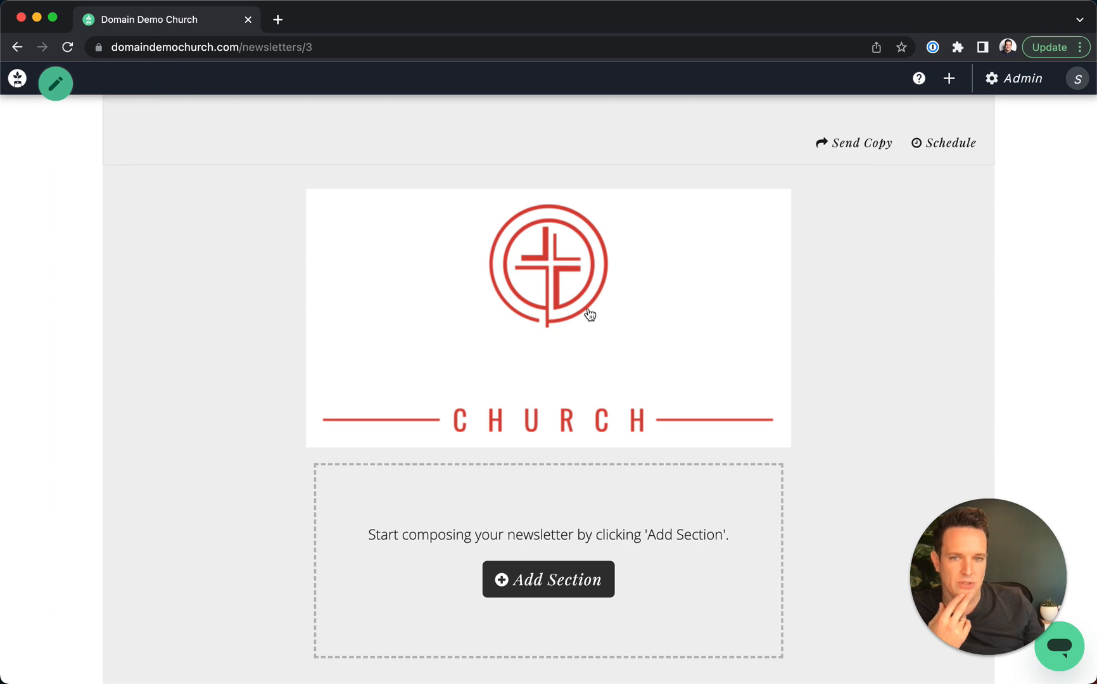
scroll(589, 313, up, 1)
scroll(587, 310, up, 8)
scroll(587, 310, down, 12)
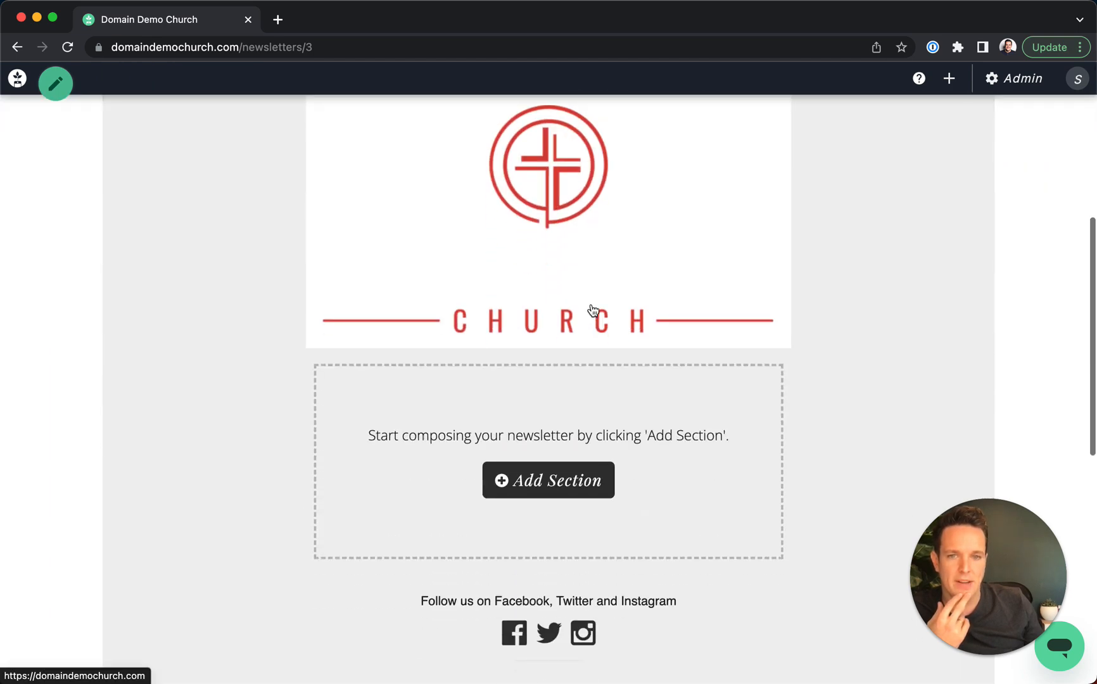
scroll(544, 249, down, 8)
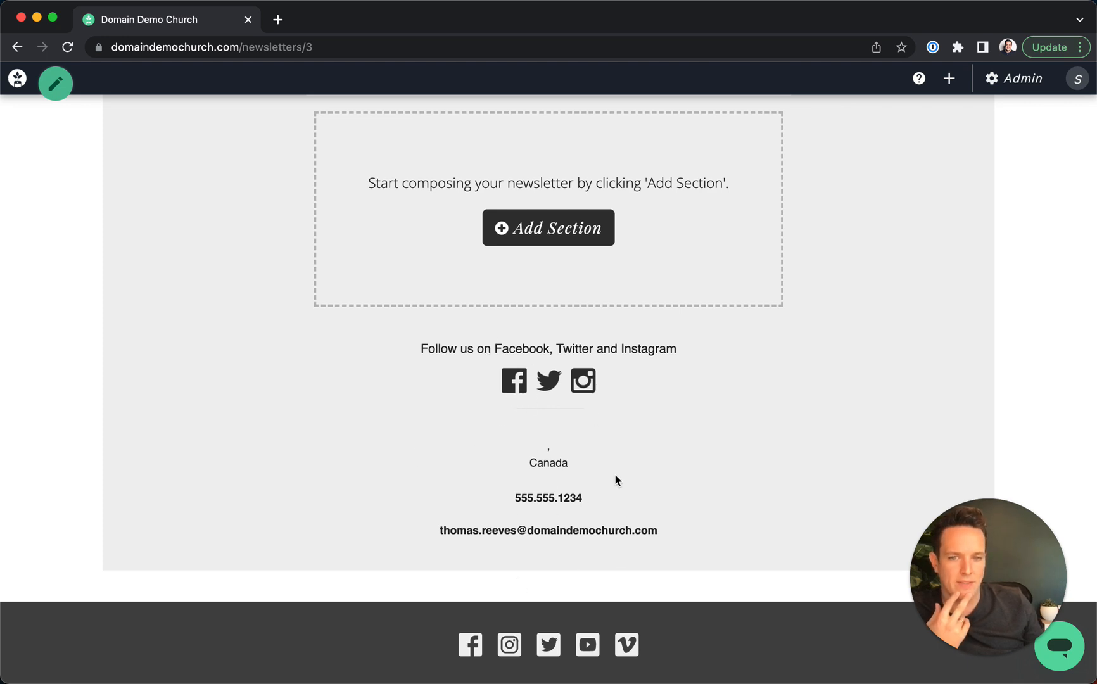
scroll(555, 430, up, 6)
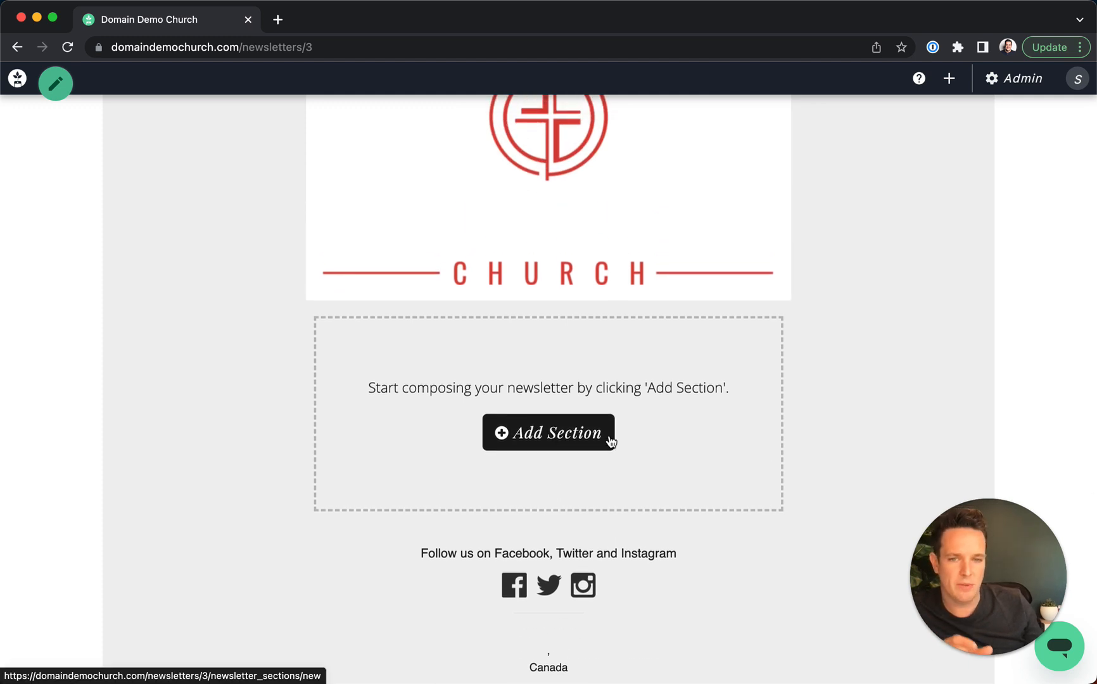
Start a new newsletter section of type Event and select Sample Event 1 as its source.
click(571, 445)
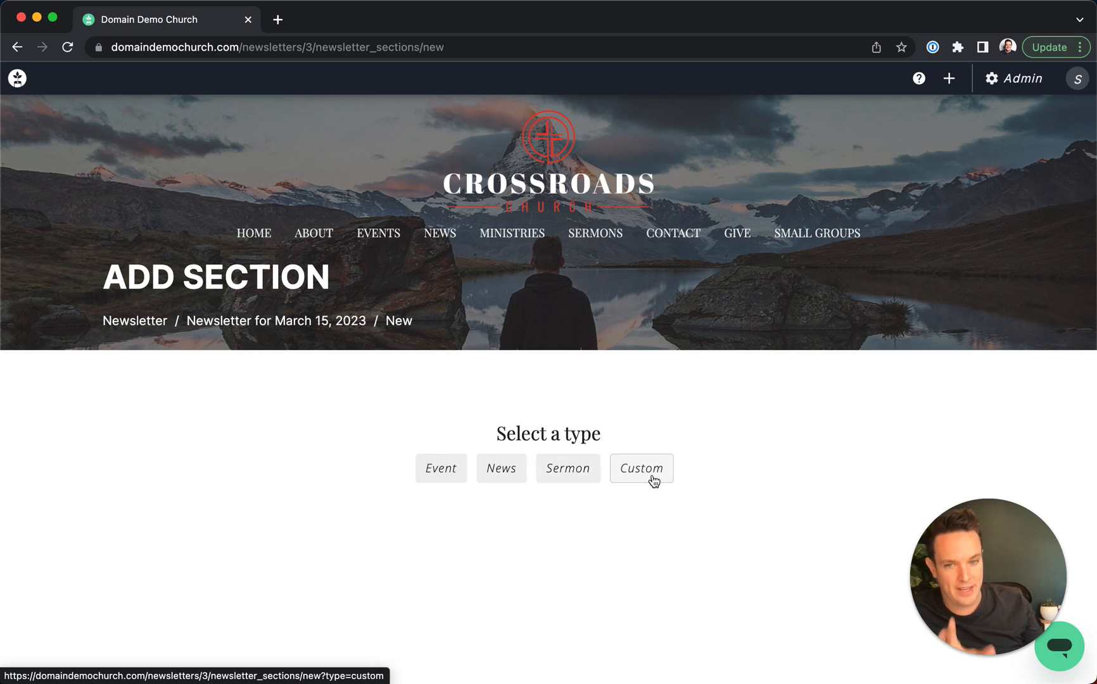
click(445, 475)
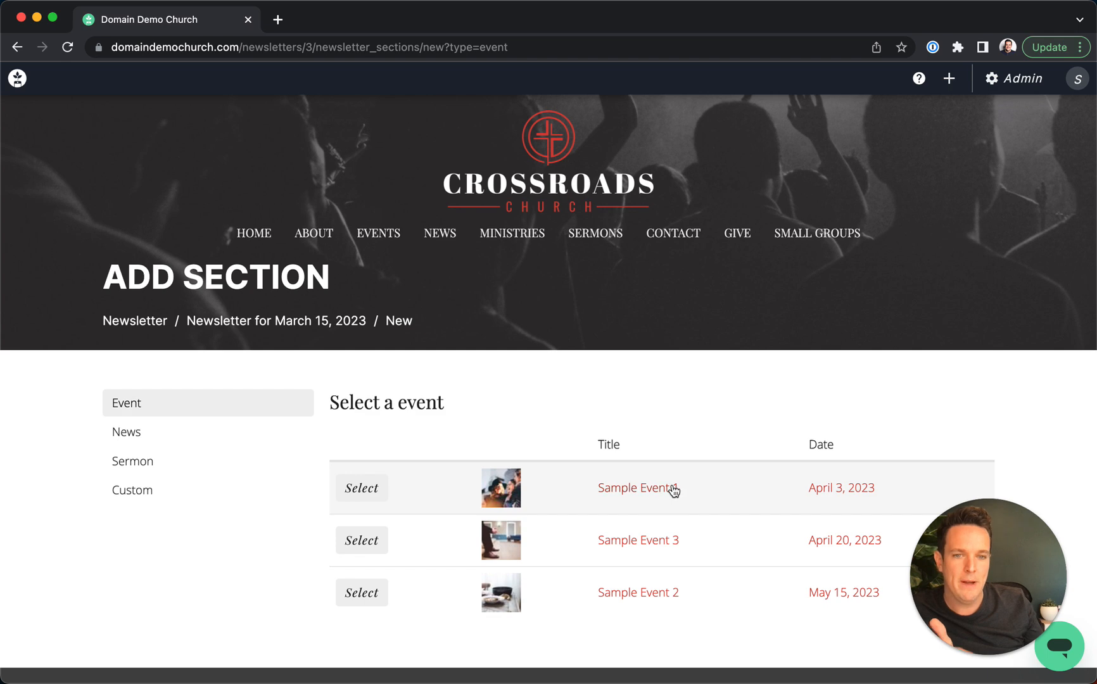
scroll(673, 487, down, 3)
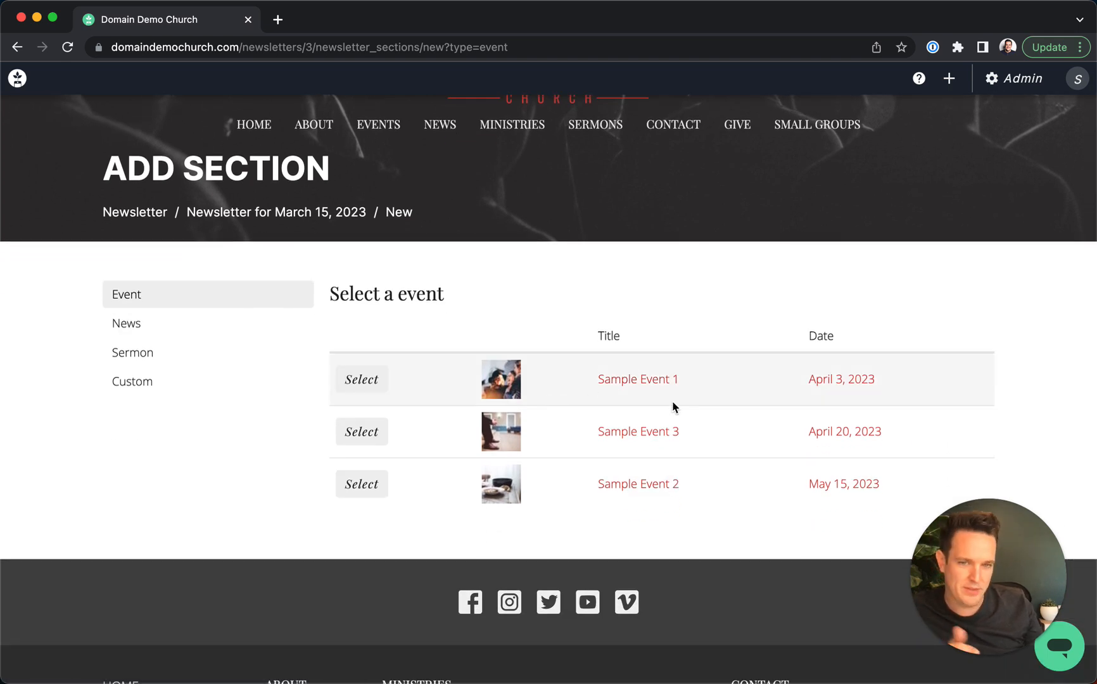
click(363, 381)
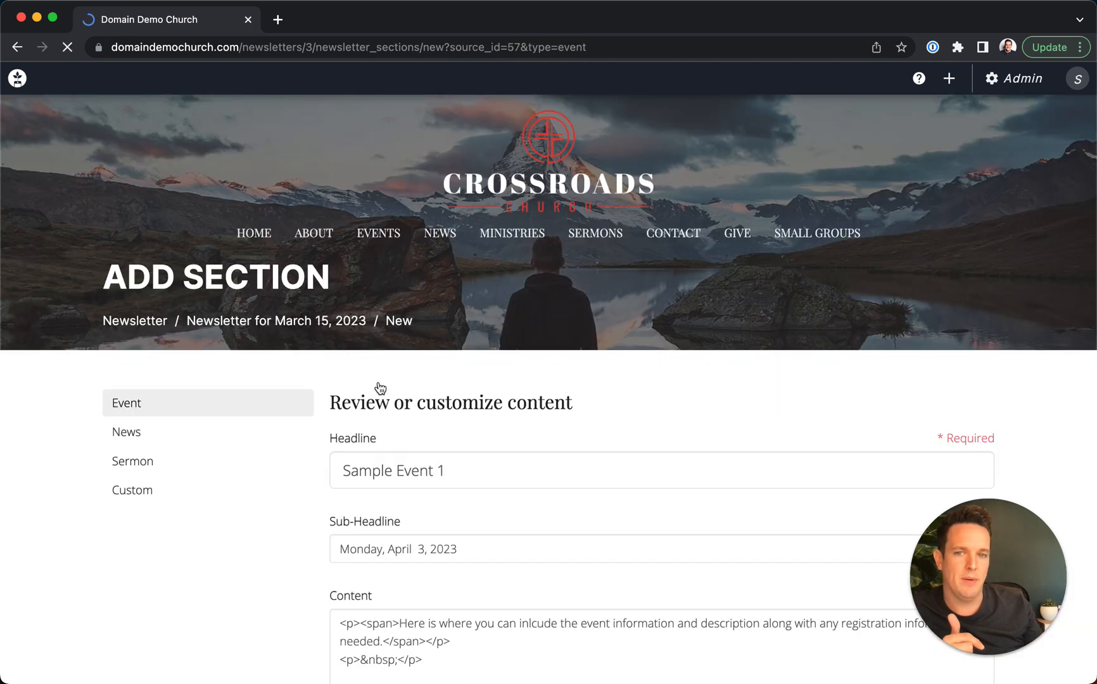
Review the event section's headline, sub-headline, content, button text, button link and image.
scroll(465, 362, down, 5)
drag(344, 265, 459, 261)
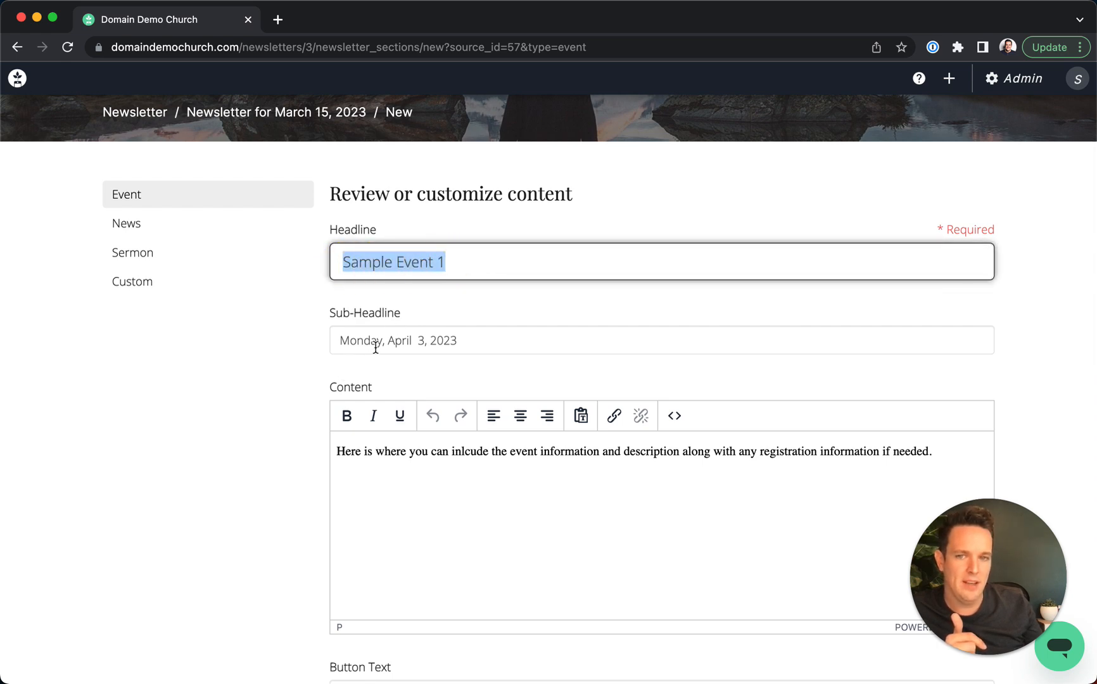
scroll(406, 386, down, 3)
drag(350, 356, 694, 366)
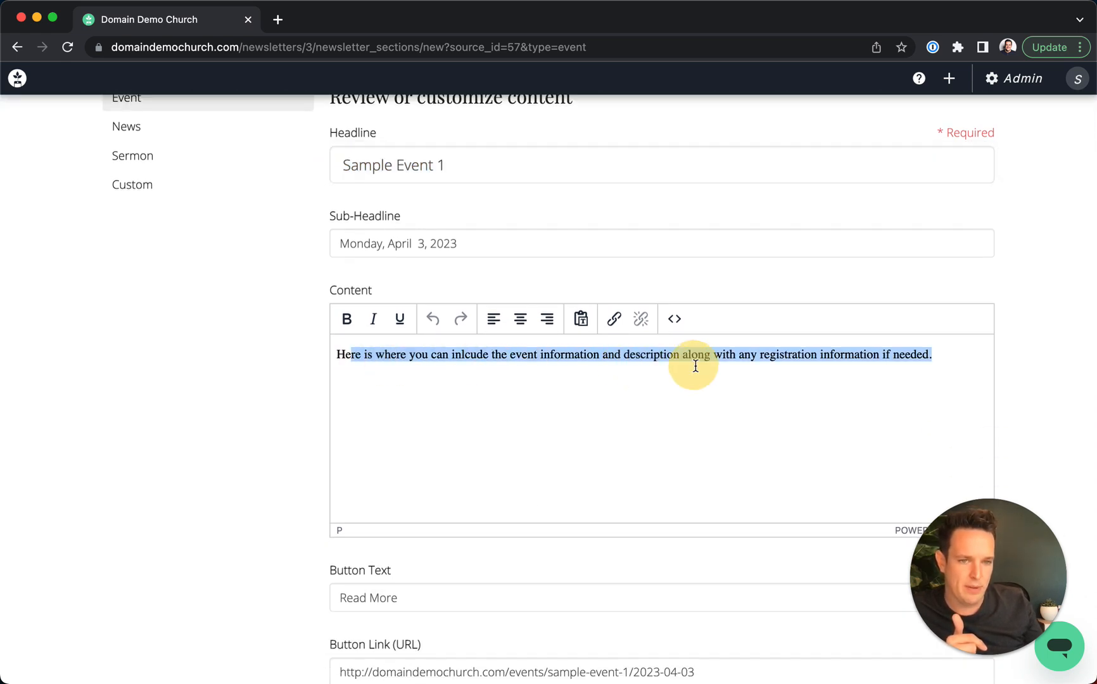
click(286, 411)
scroll(488, 467, down, 3)
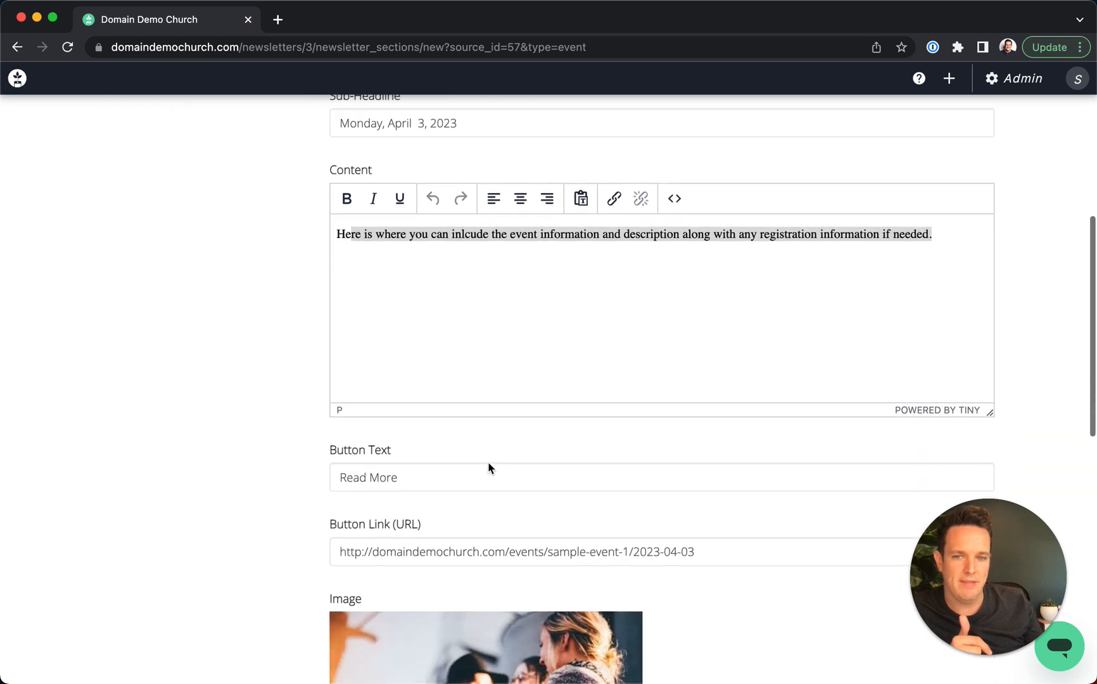
drag(403, 443, 327, 444)
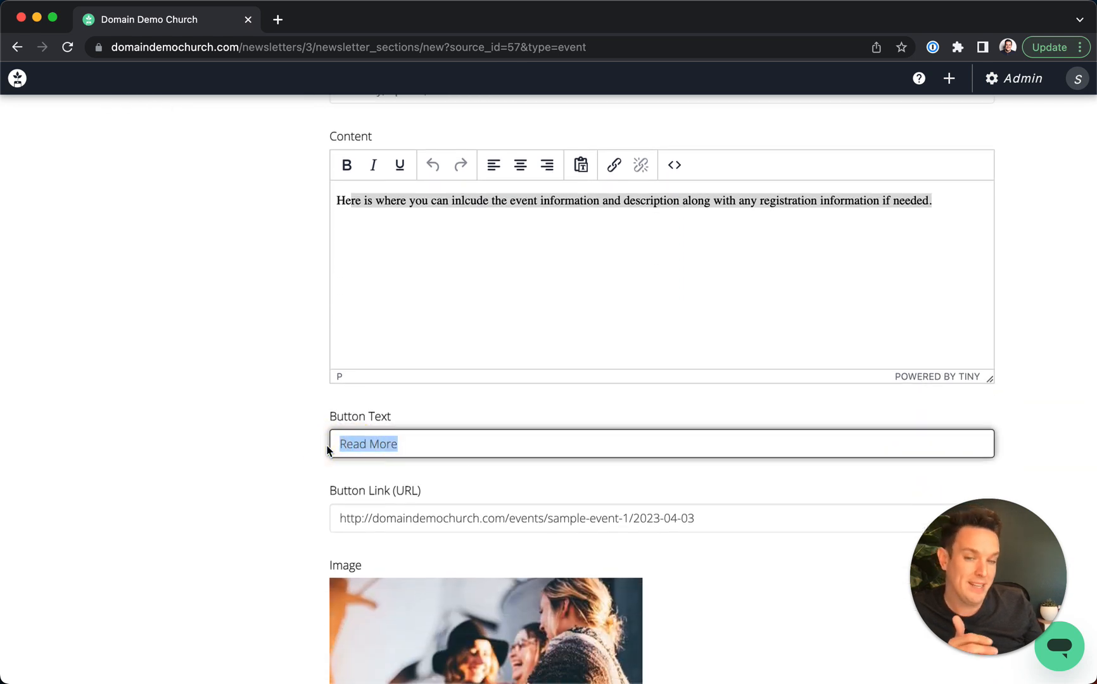
click(708, 520)
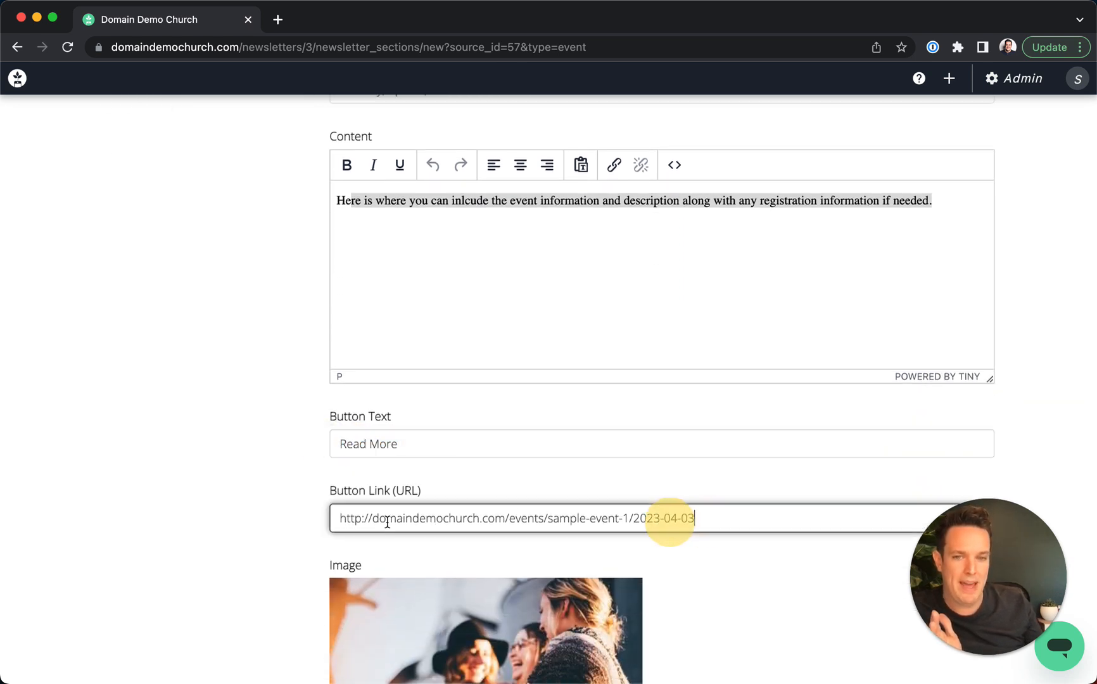
drag(459, 520, 268, 527)
click(268, 528)
scroll(269, 521, down, 3)
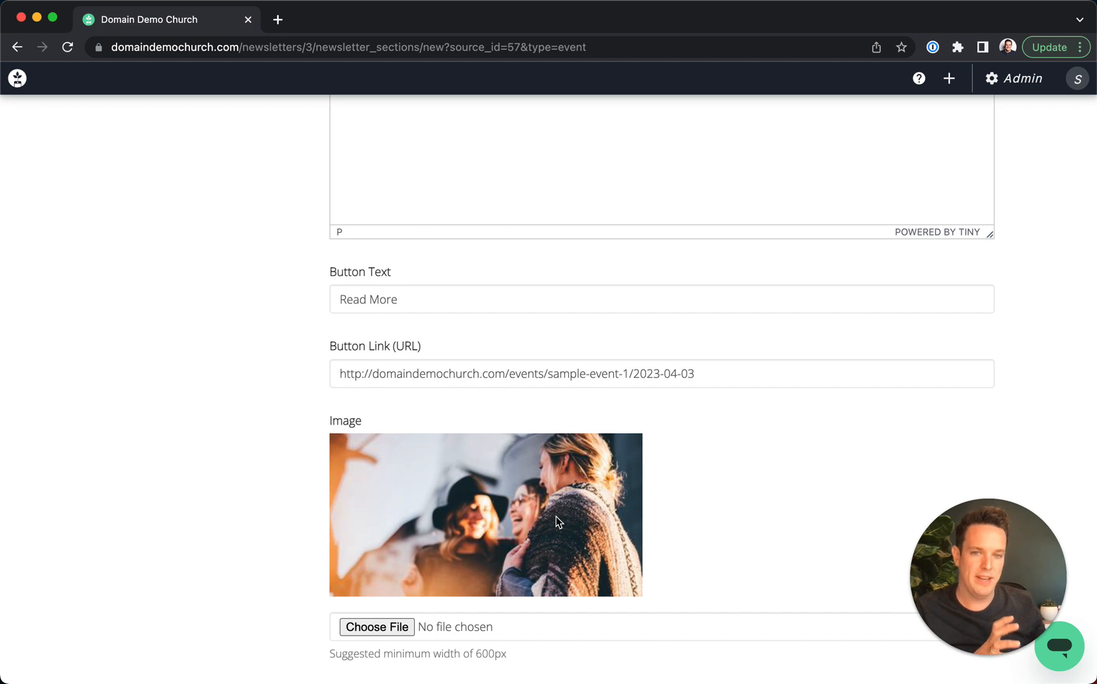
scroll(557, 521, up, 6)
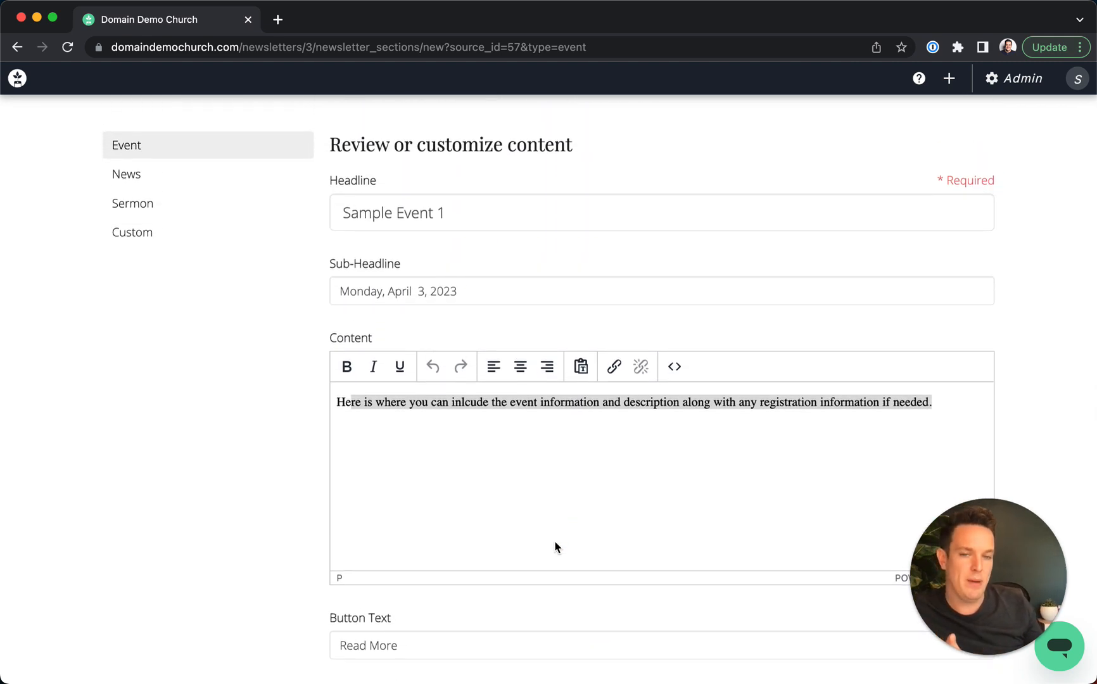
click(546, 537)
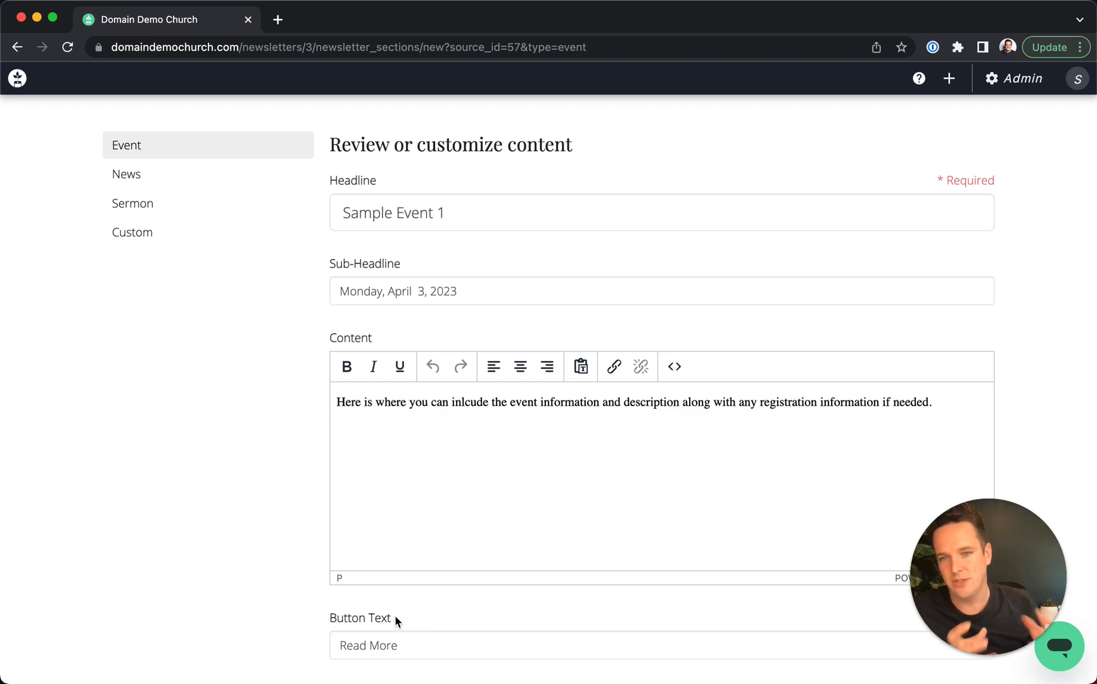
Save the Sample Event 1 section to the newsletter and check its image, text and Read More button.
scroll(394, 615, down, 7)
click(409, 592)
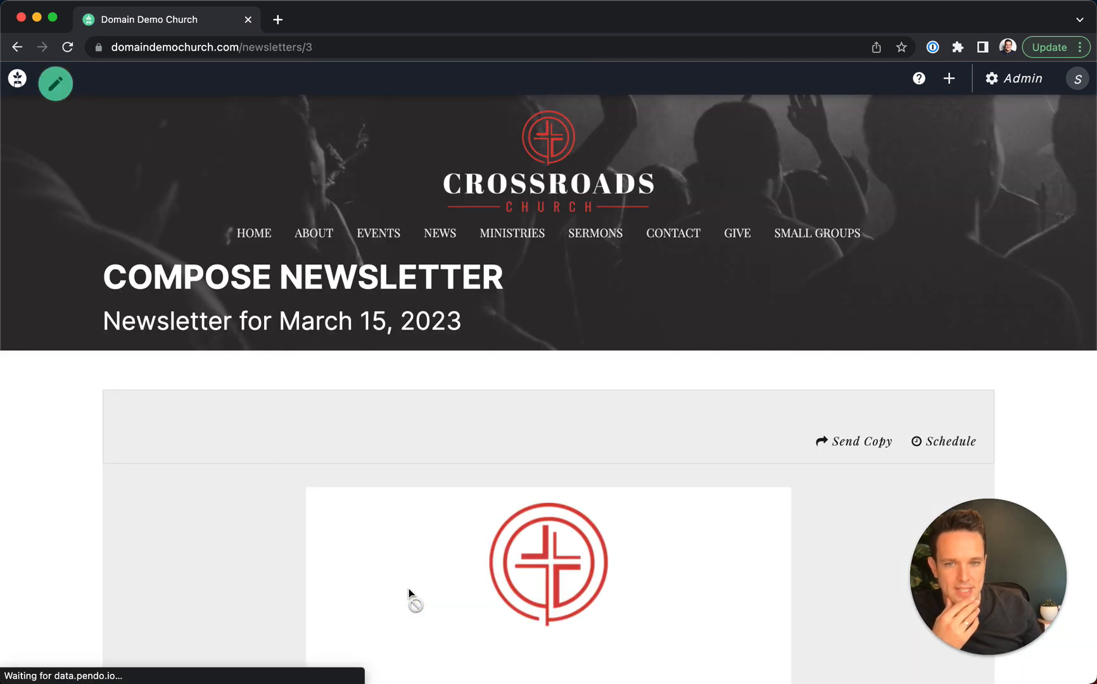
scroll(424, 549, down, 5)
scroll(425, 548, down, 5)
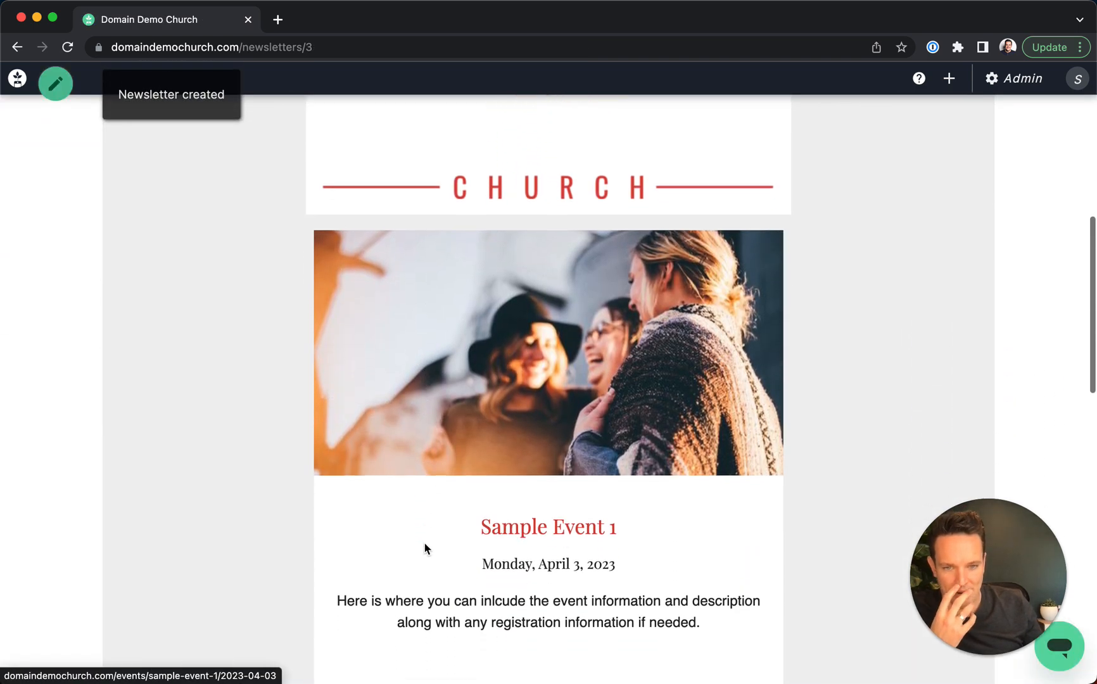
scroll(517, 336, down, 6)
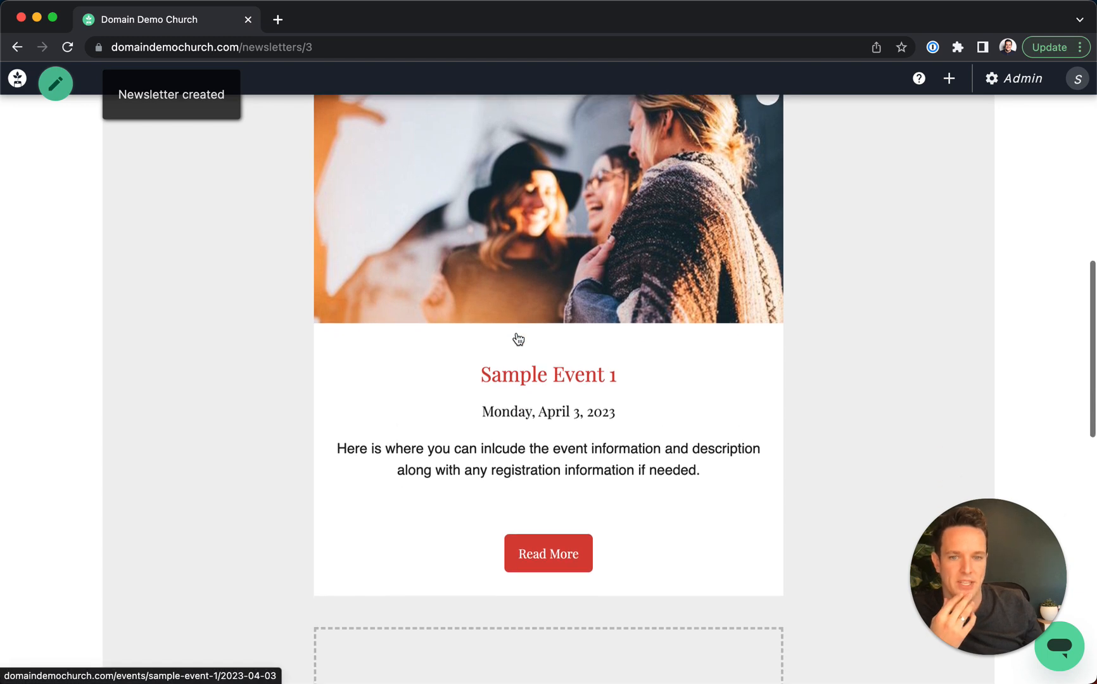
Add a News section from Sample News Post 2 with its prefilled content and check it in the newsletter.
scroll(516, 339, down, 2)
click(526, 357)
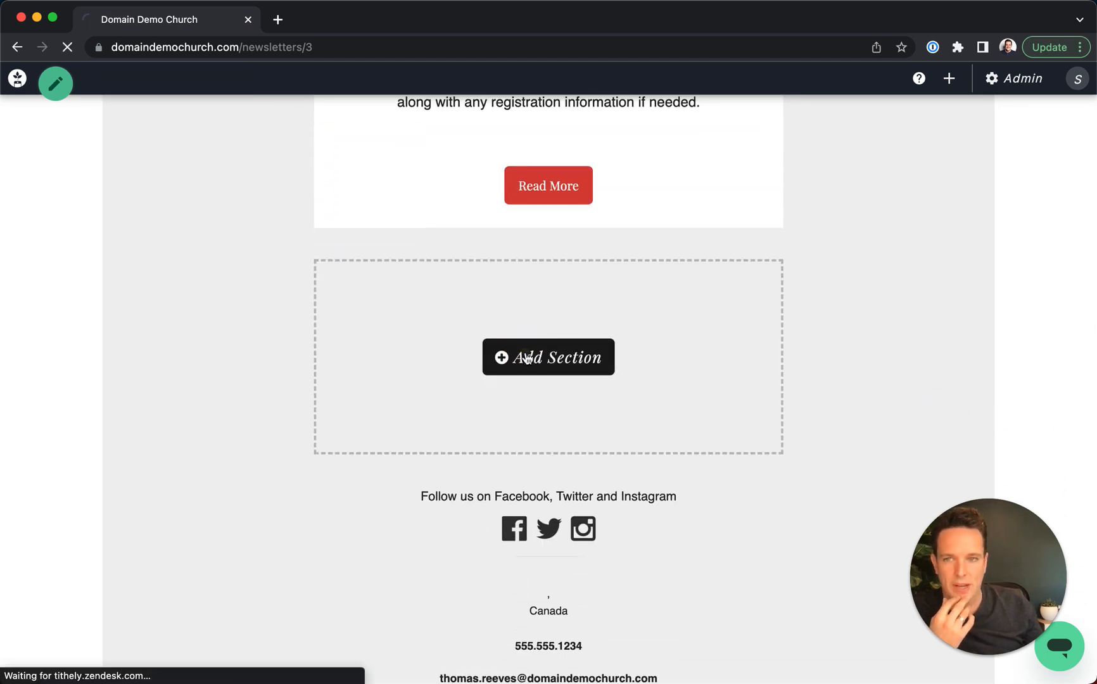
click(502, 469)
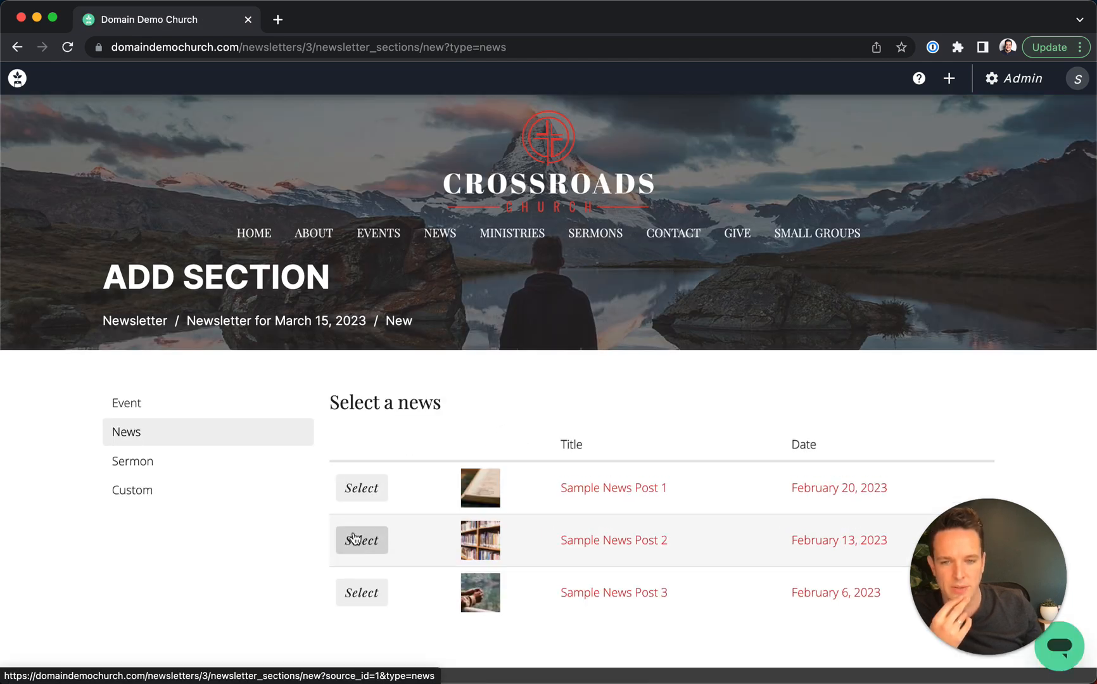
click(364, 551)
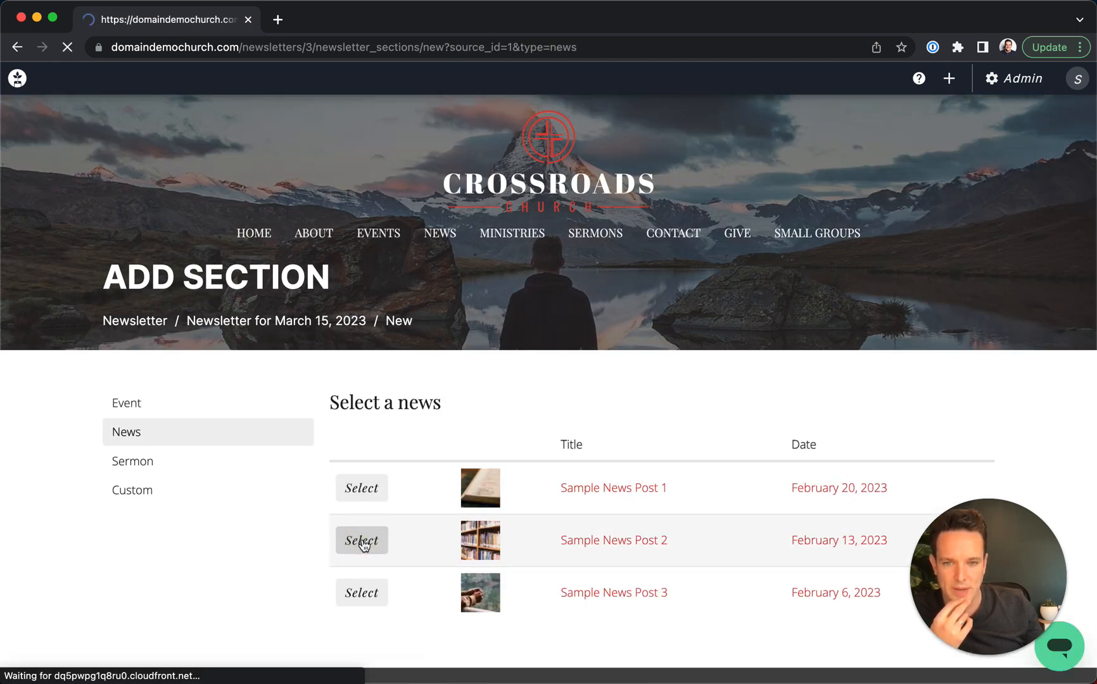
scroll(465, 524, down, 2)
scroll(460, 416, down, 8)
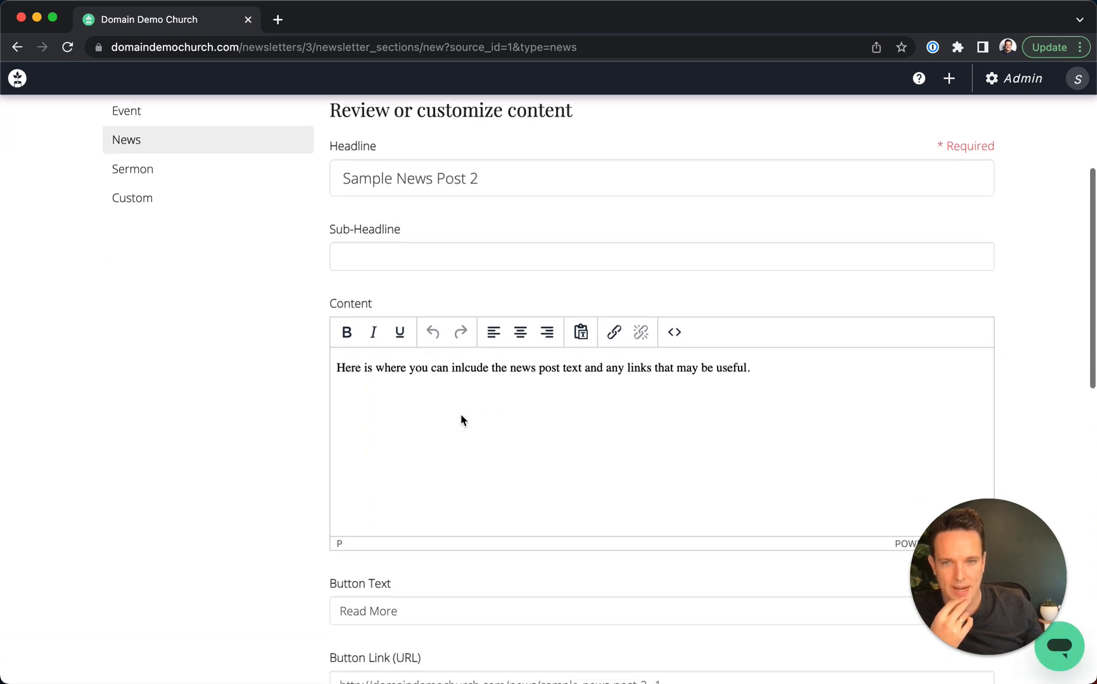
scroll(401, 416, down, 5)
click(402, 415)
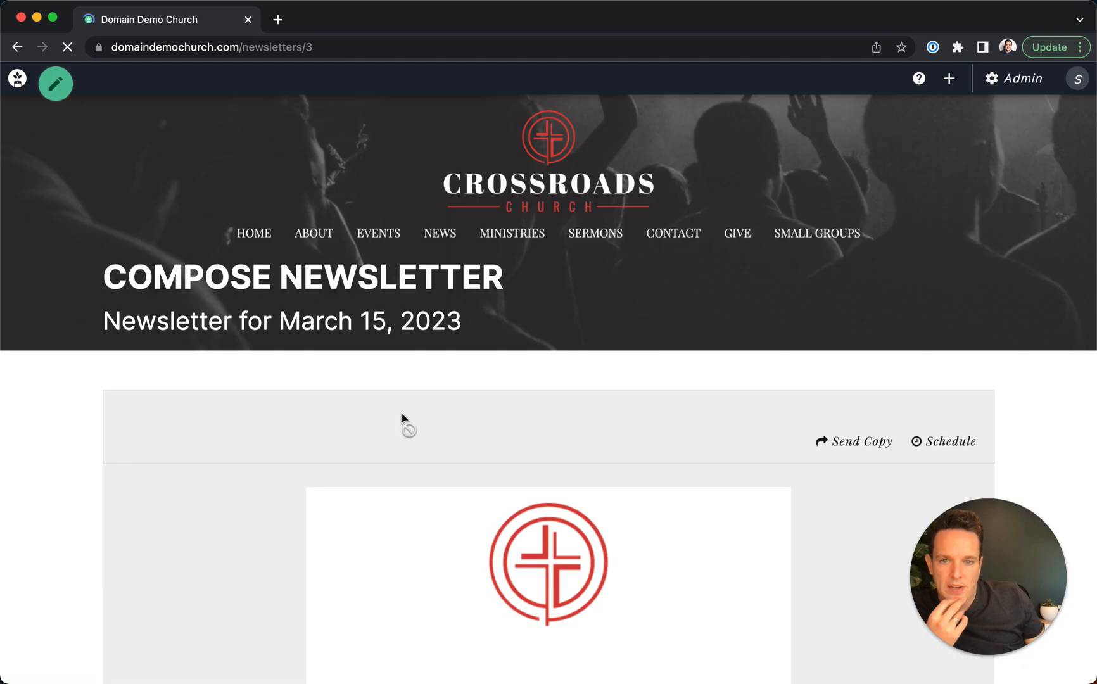
scroll(402, 413, down, 5)
scroll(402, 412, down, 18)
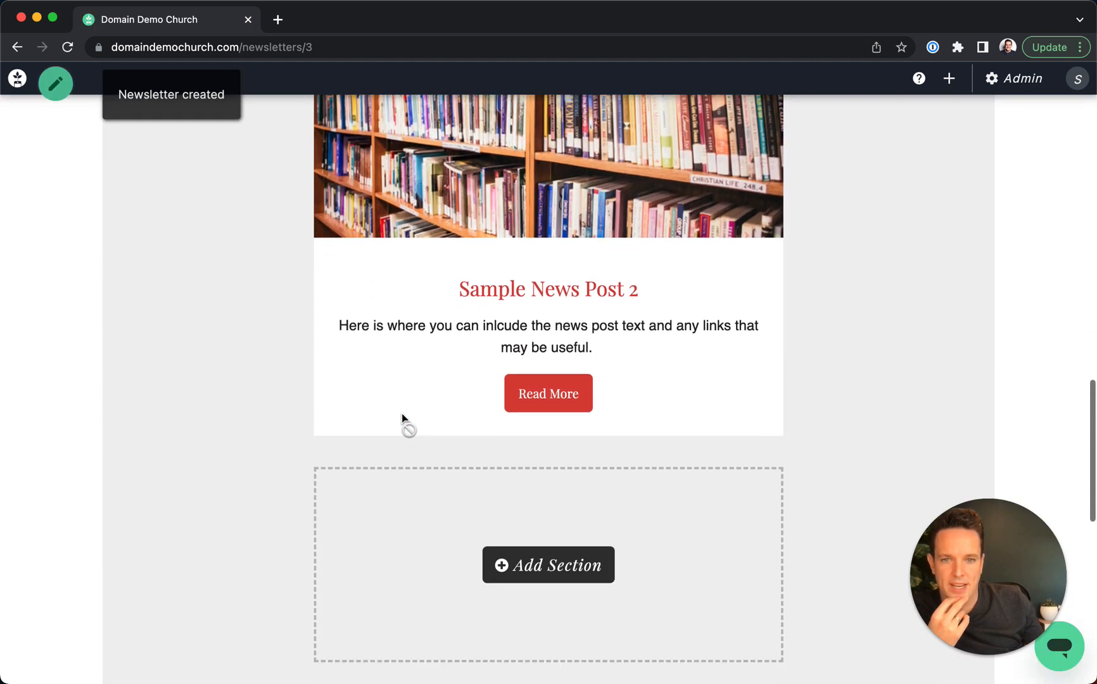
Start a new Sermon section in the newsletter with Sample Sermon as its source and review the prefilled content.
scroll(402, 413, down, 3)
click(520, 401)
click(569, 469)
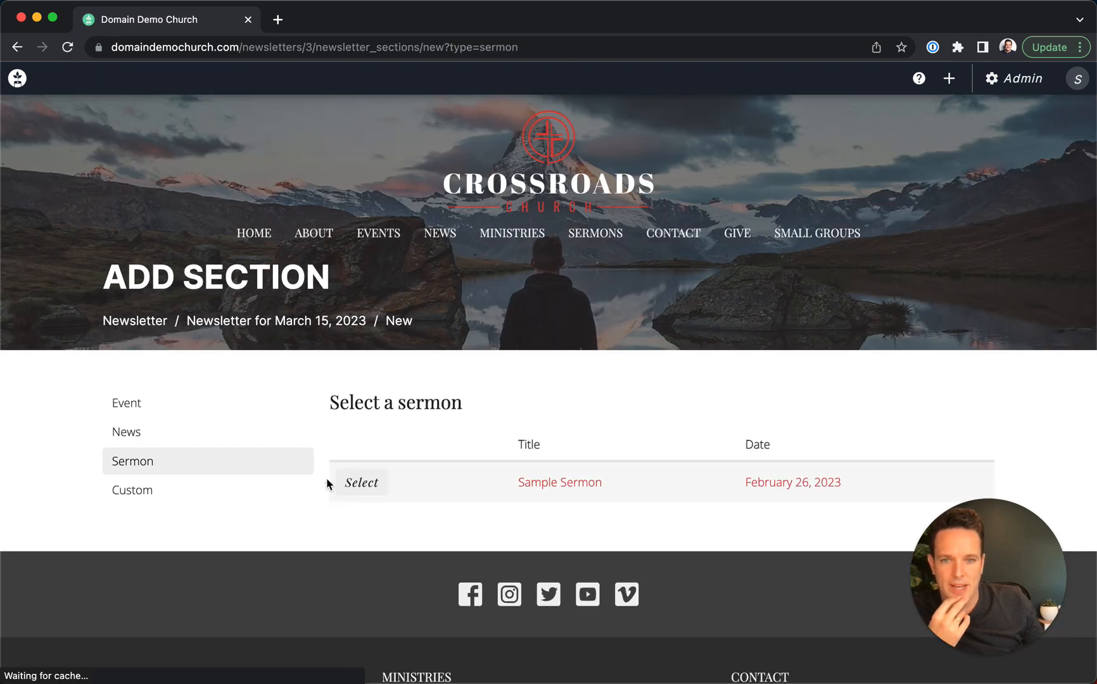
click(357, 482)
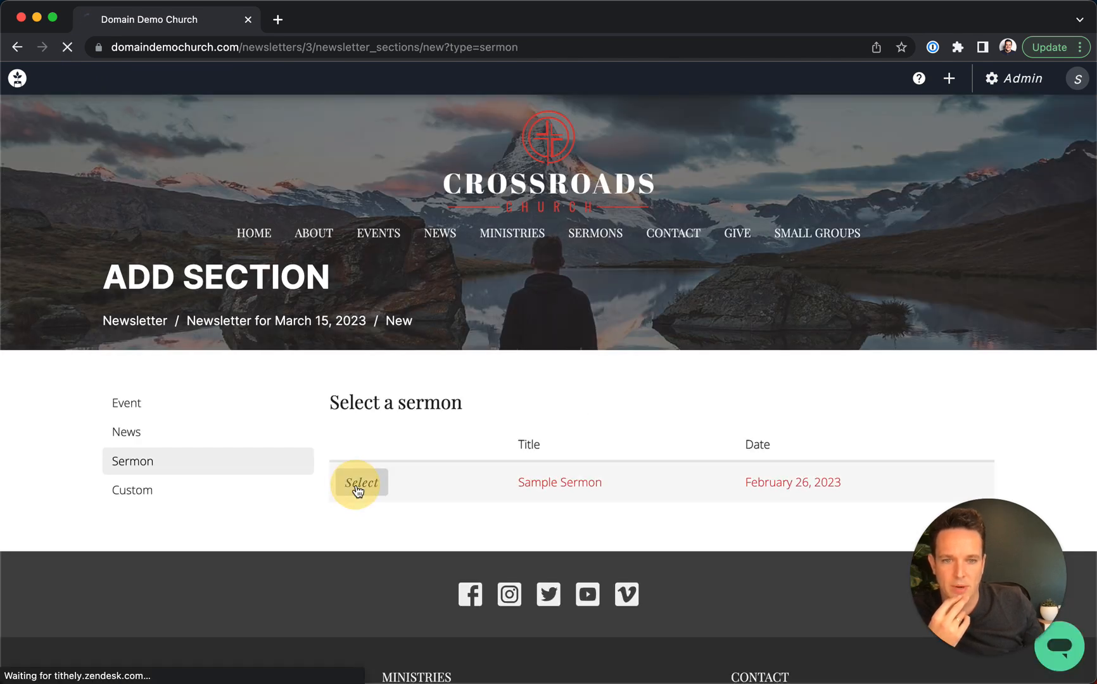
scroll(403, 351, down, 5)
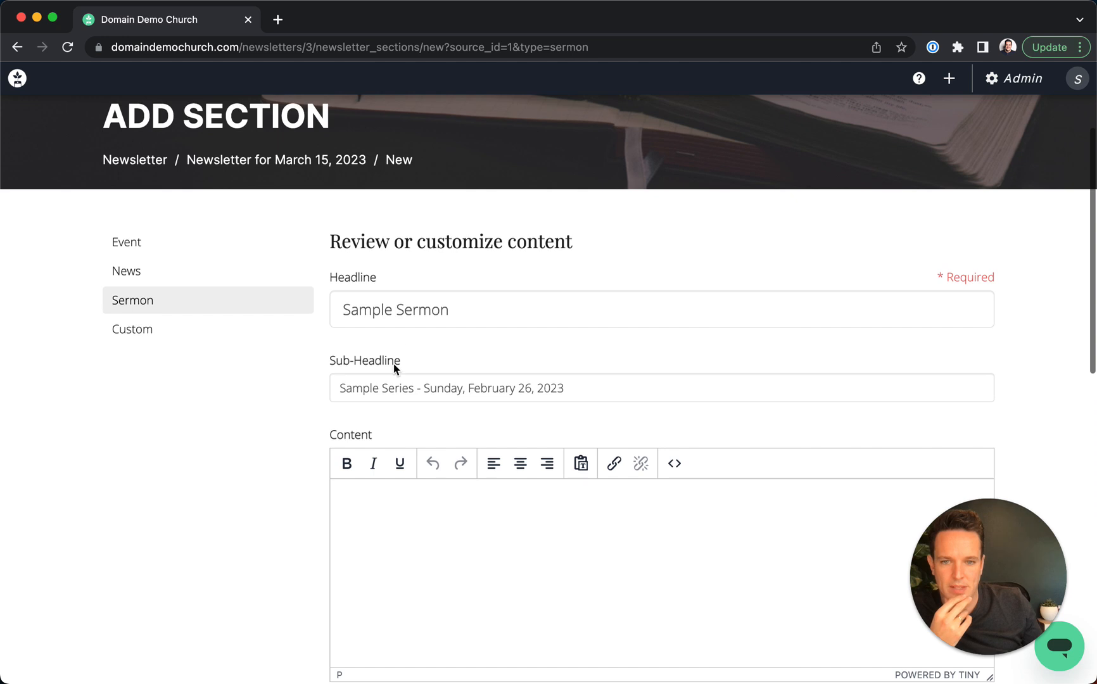
scroll(398, 460, down, 4)
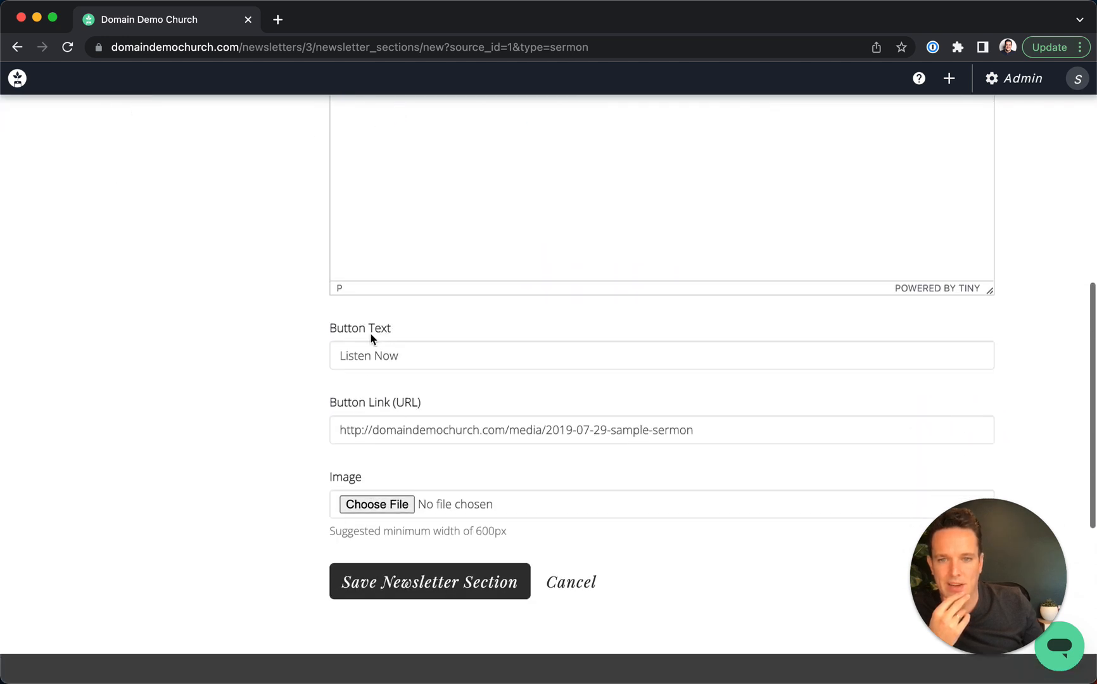
Set the sermon section's button text to Watch Now, save the section and check it in the newsletter.
mouse_move(335, 358)
mouse_down()
mouse_move(404, 358)
mouse_move(317, 359)
mouse_up()
click(416, 358)
text(Watch)
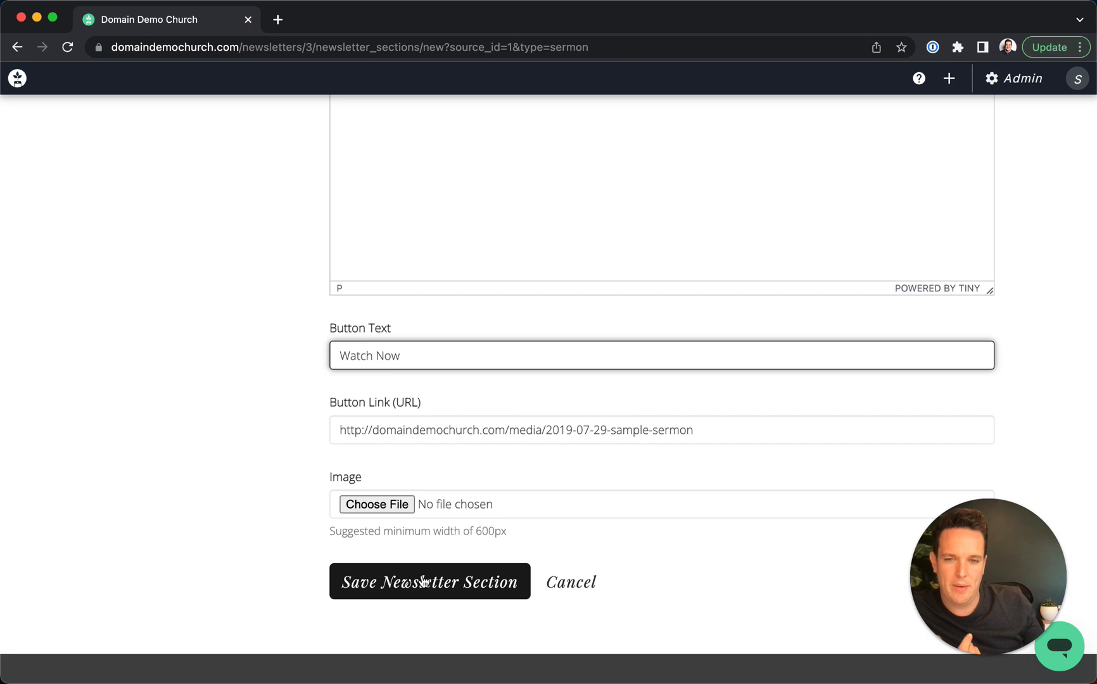
click(415, 595)
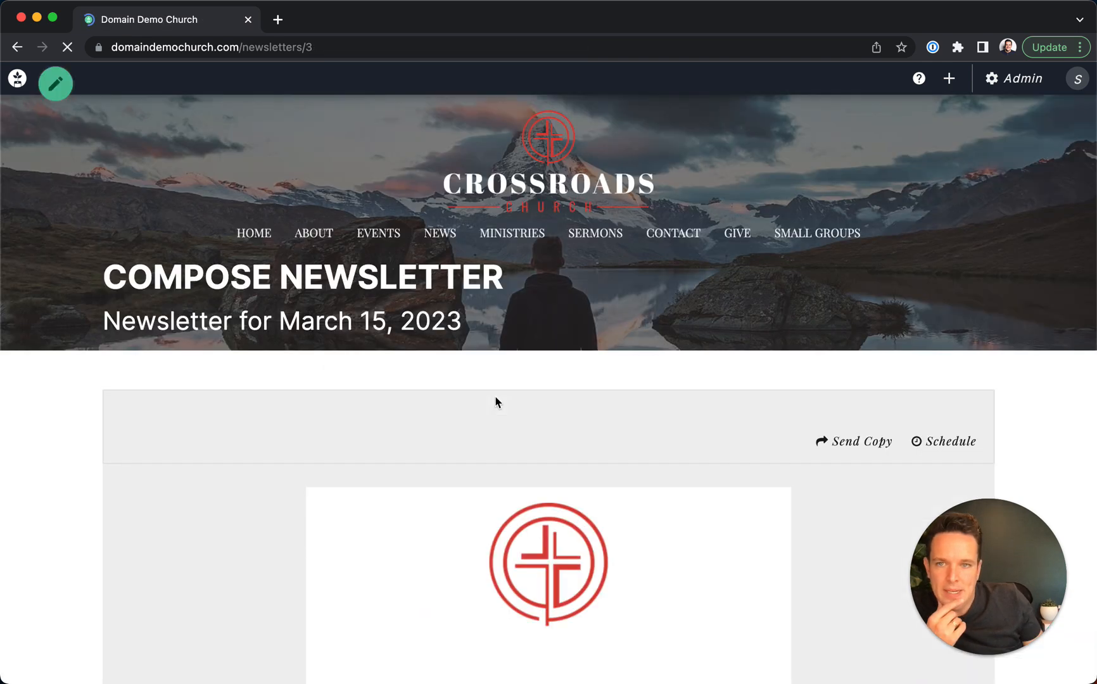
scroll(496, 402, down, 15)
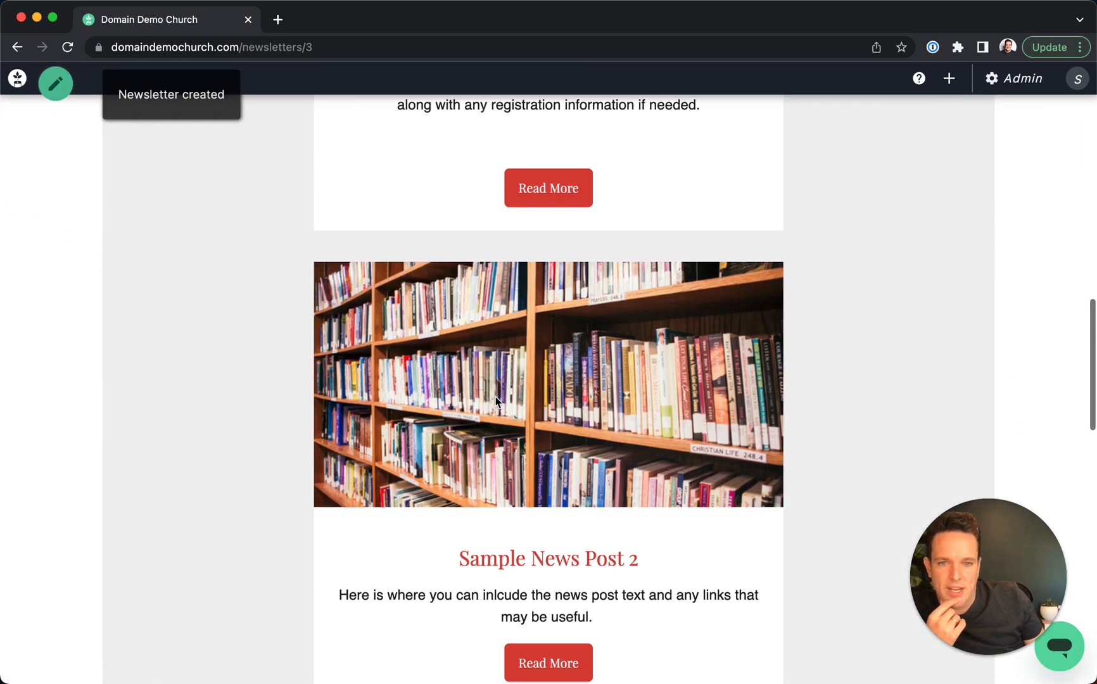
scroll(497, 401, down, 3)
Reorder the newsletter sections to Sample News Post 2, Sample Event 1, Sample Sermon and check the resulting layout.
scroll(498, 395, up, 10)
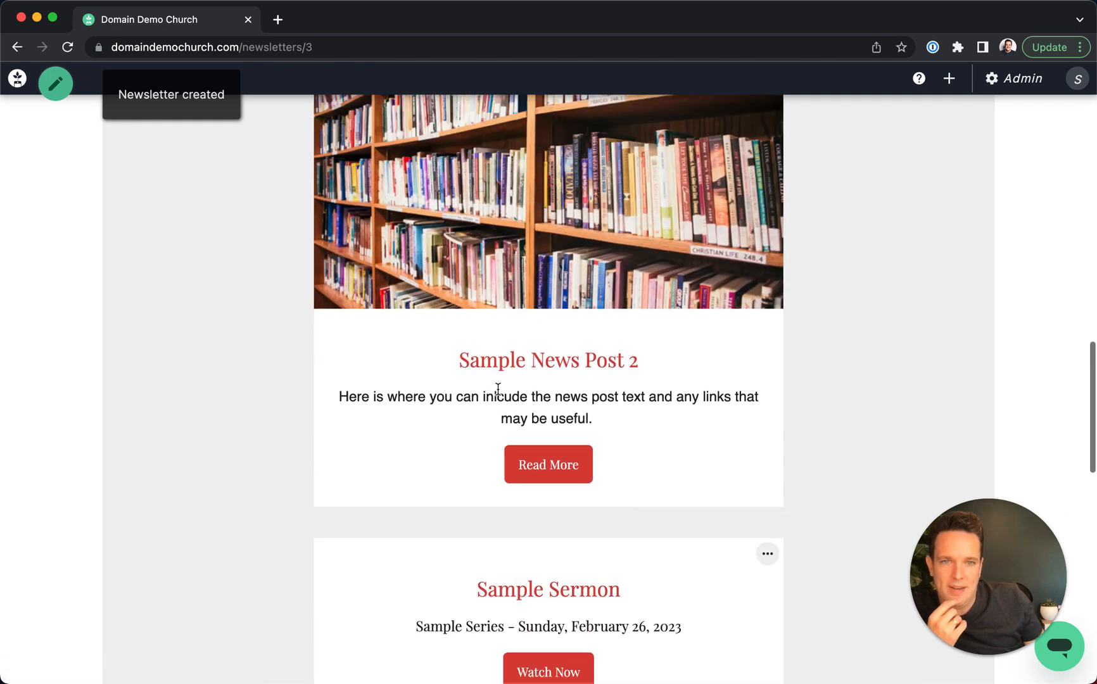
scroll(497, 391, up, 10)
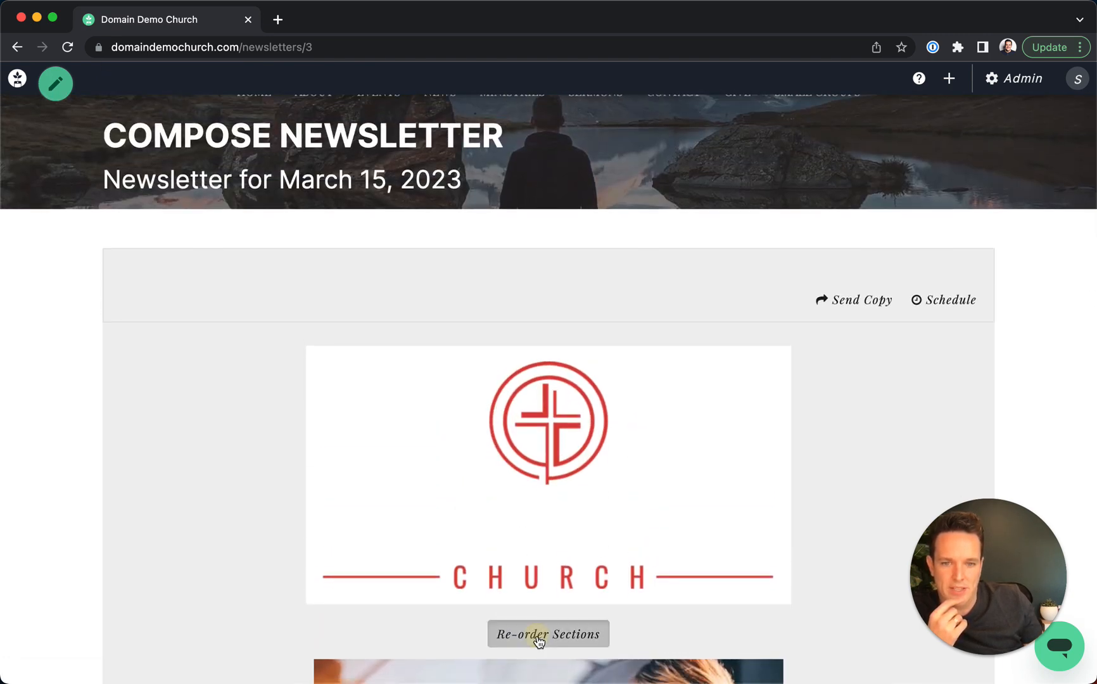
click(540, 638)
scroll(532, 637, down, 6)
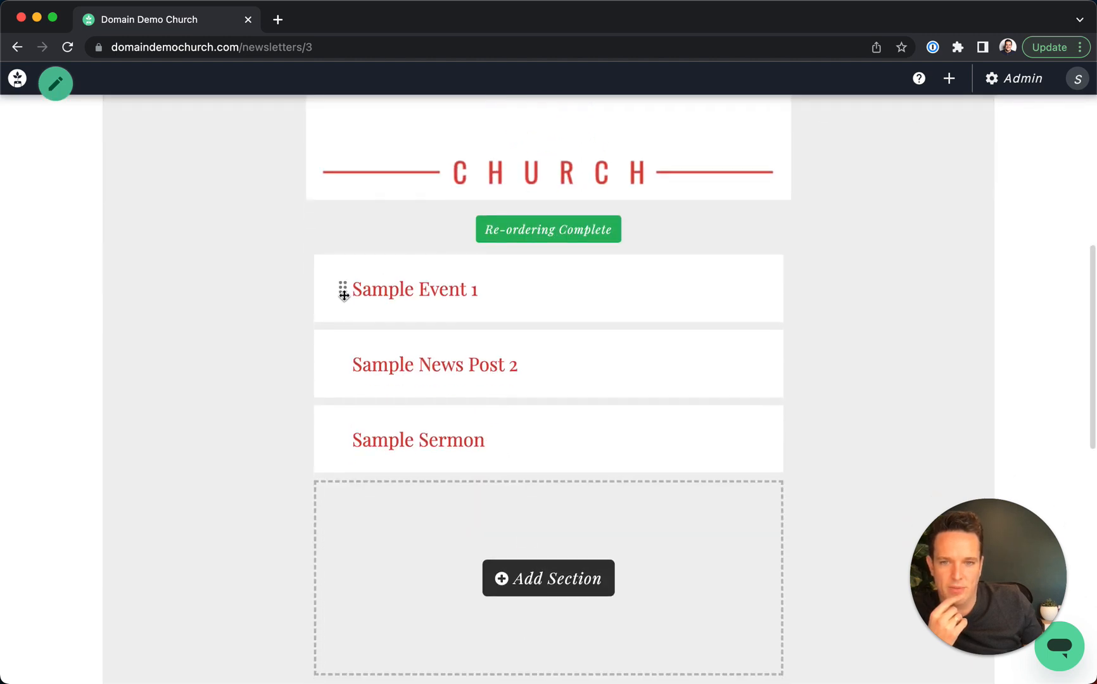
drag(342, 290, 355, 362)
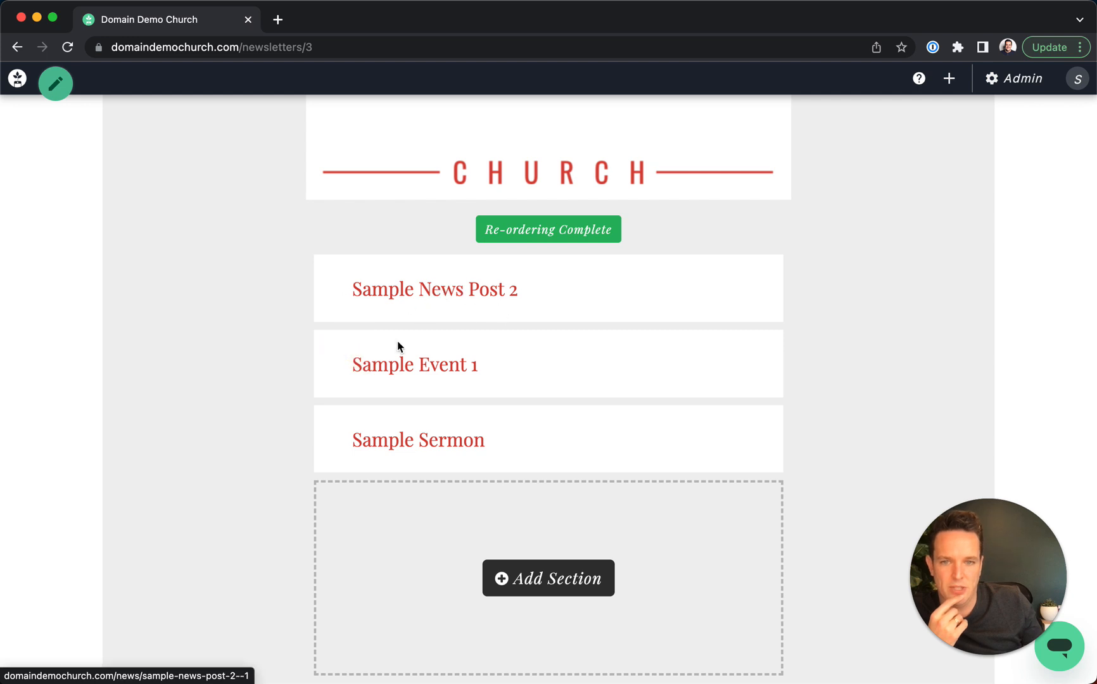
drag(342, 439, 341, 345)
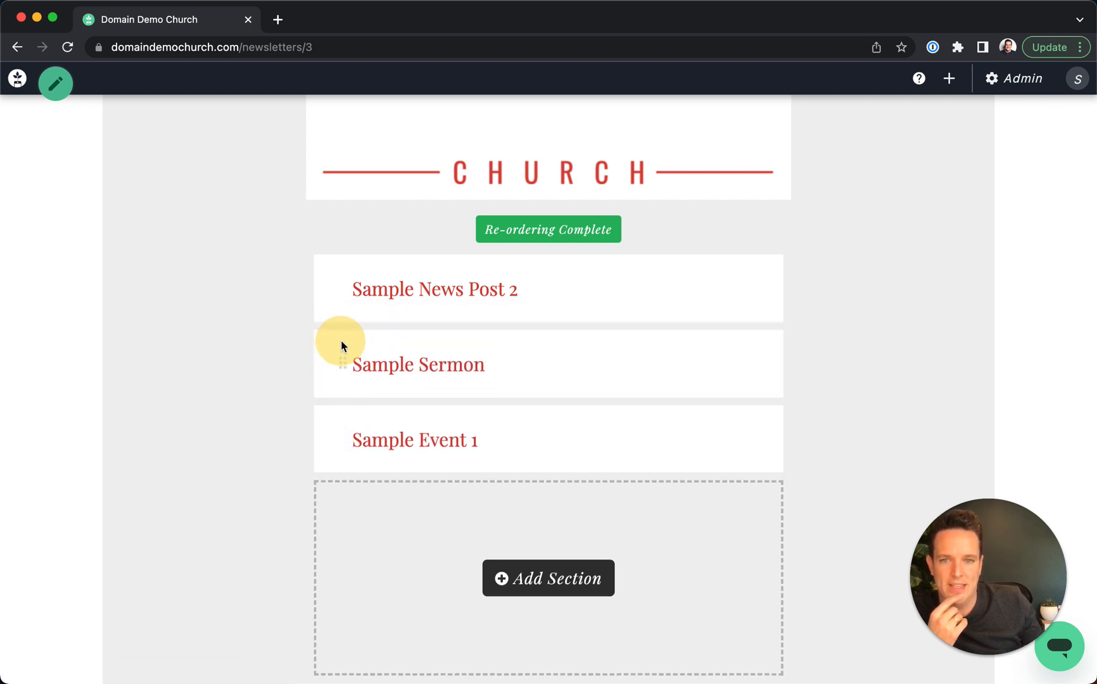
drag(342, 436, 342, 324)
click(559, 239)
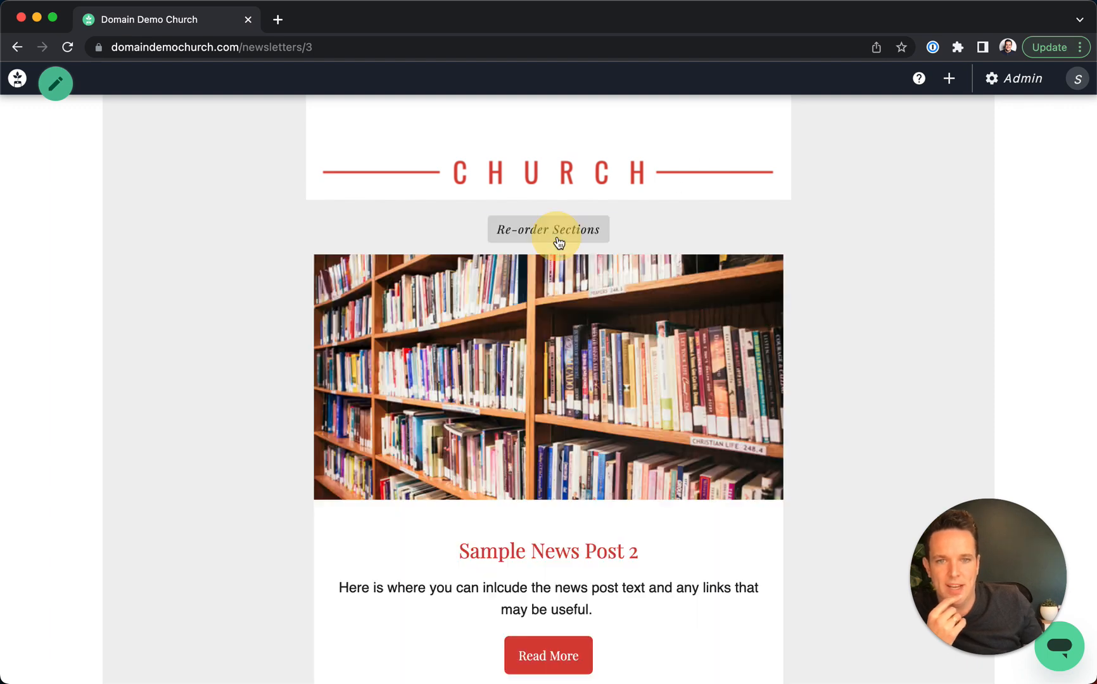
scroll(621, 257, down, 15)
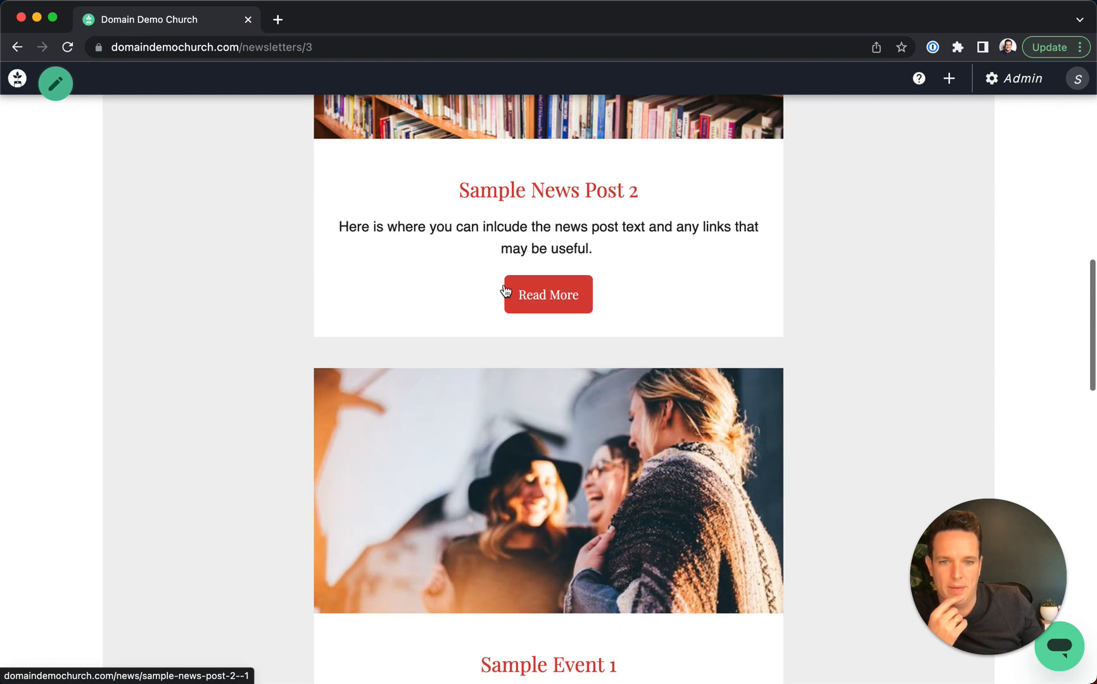
scroll(504, 284, up, 15)
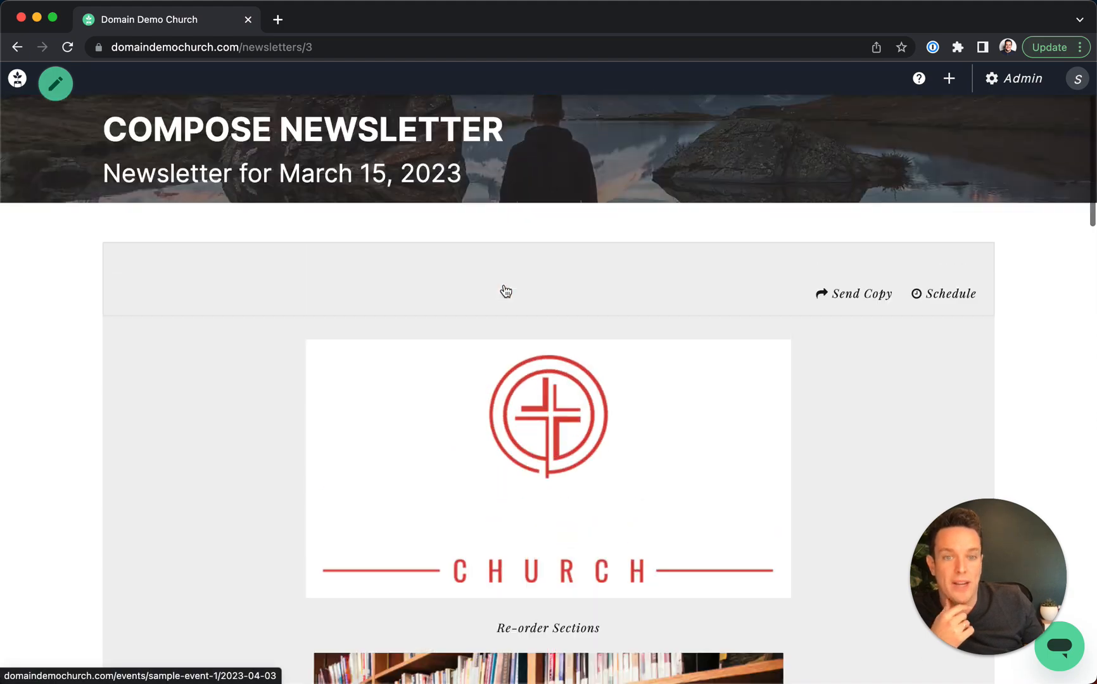
View the newsletter's Send Copy form with its recipient email field, and return to the newsletter without sending.
scroll(504, 290, down, 1)
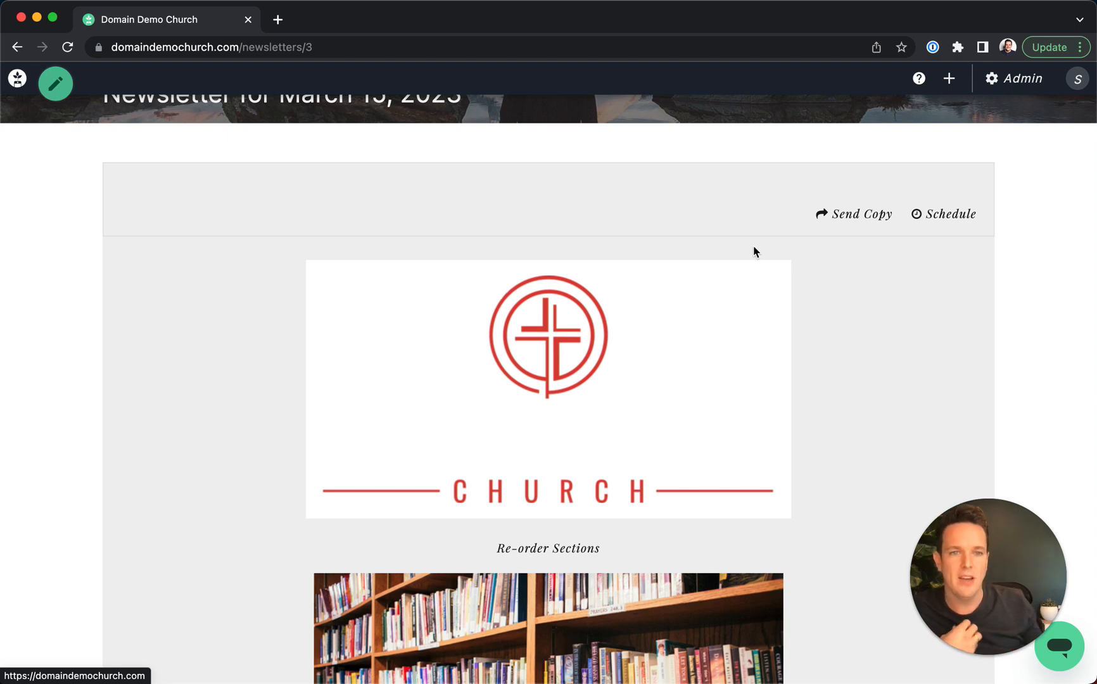
click(842, 221)
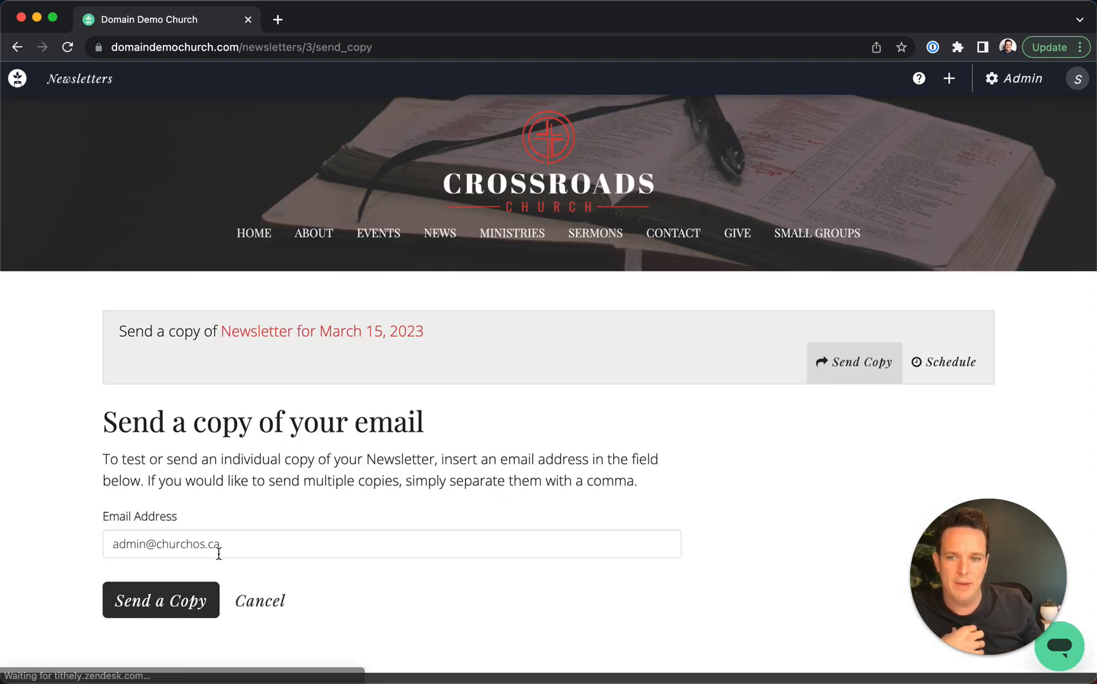
drag(247, 545, 89, 551)
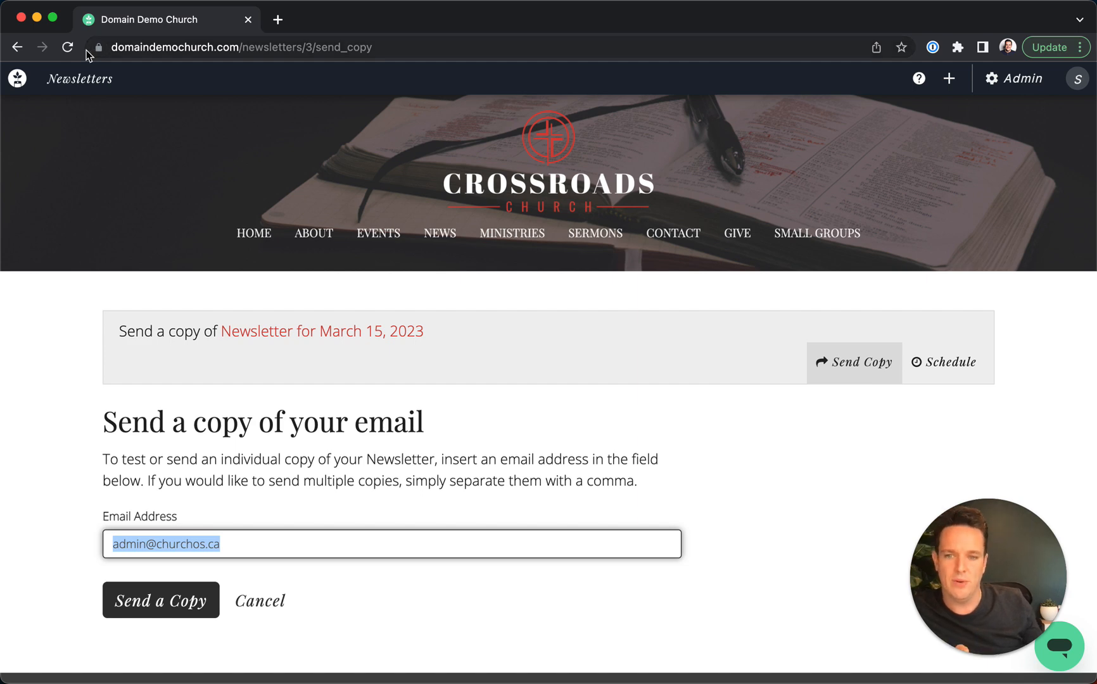
click(17, 48)
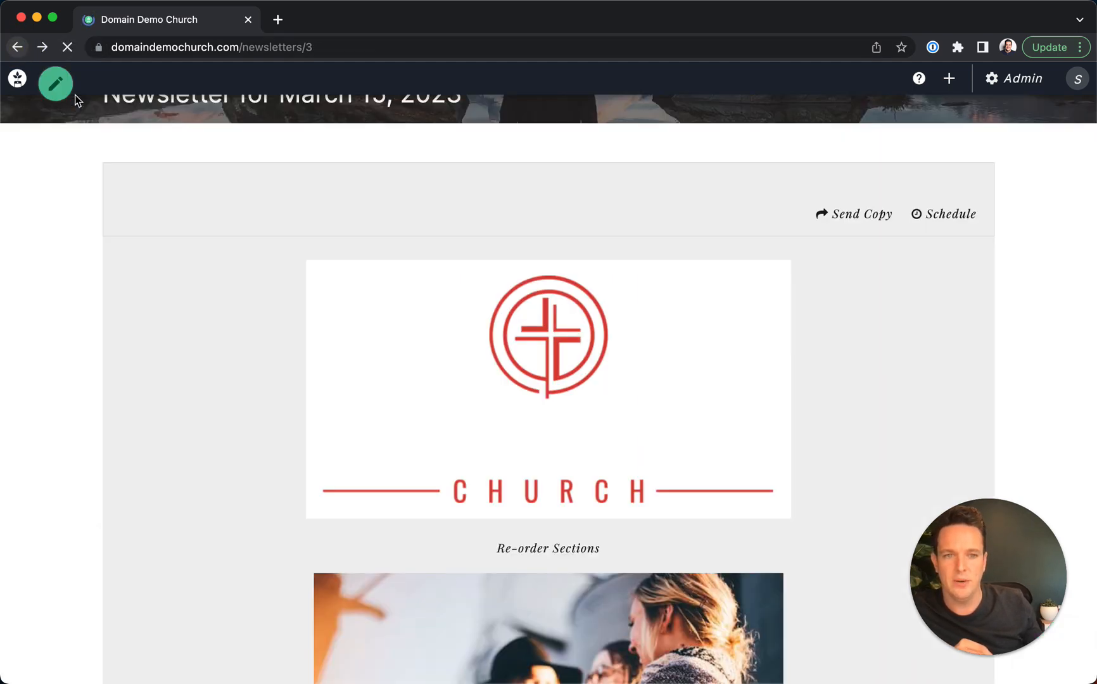
click(947, 222)
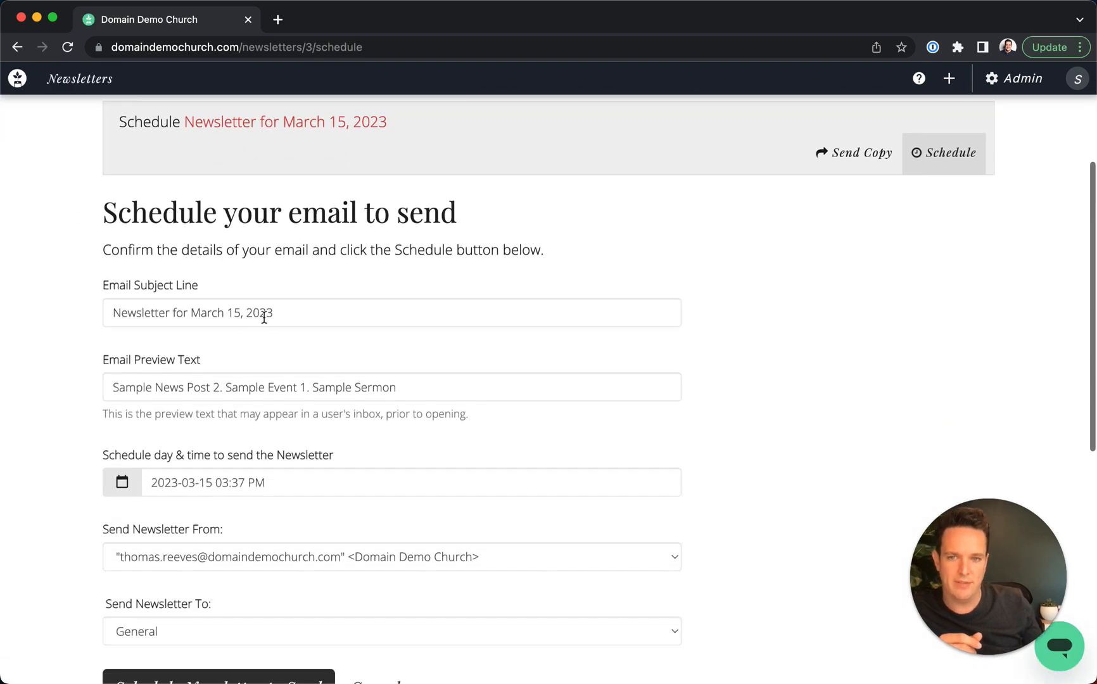
drag(264, 316, 69, 313)
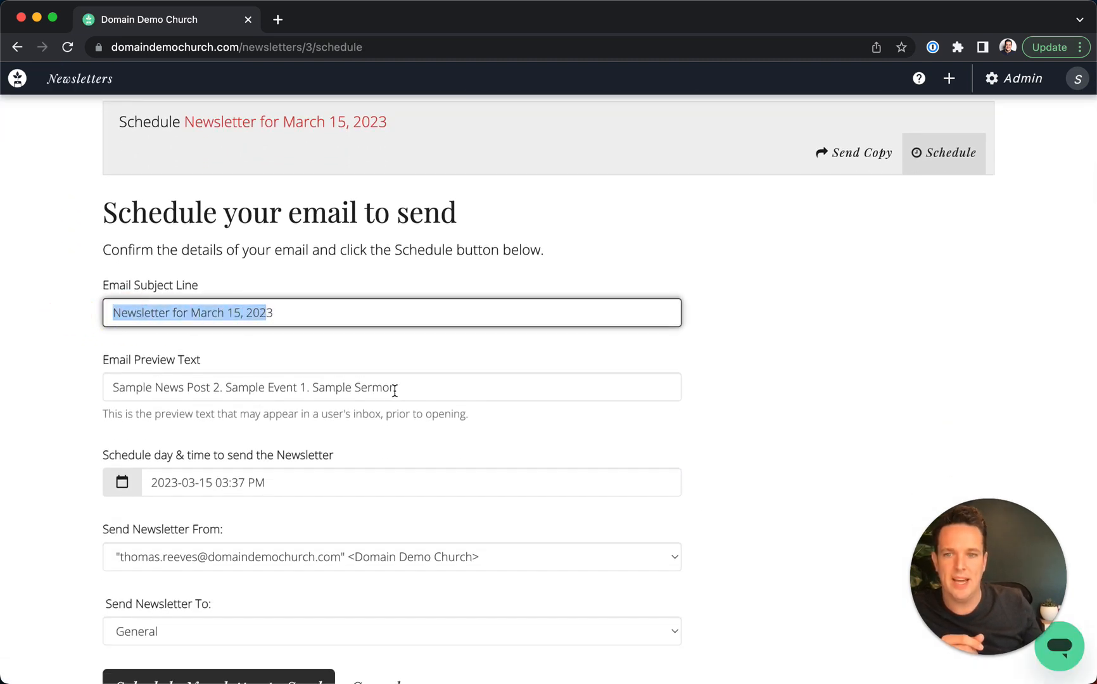
drag(400, 387, 103, 384)
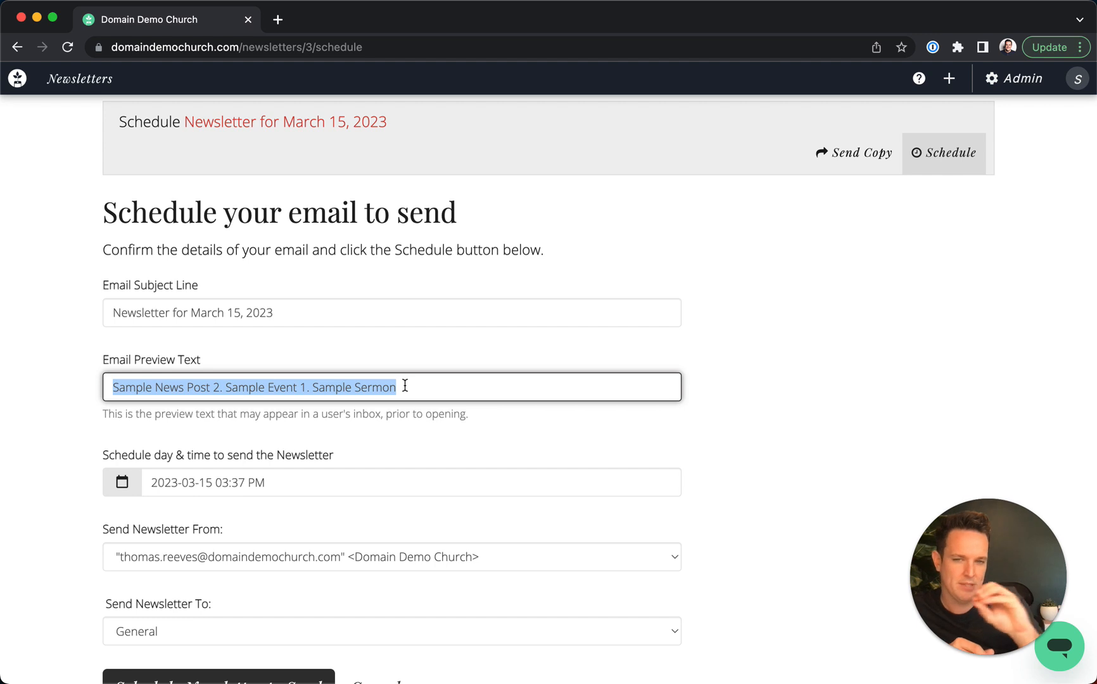
scroll(408, 432, down, 3)
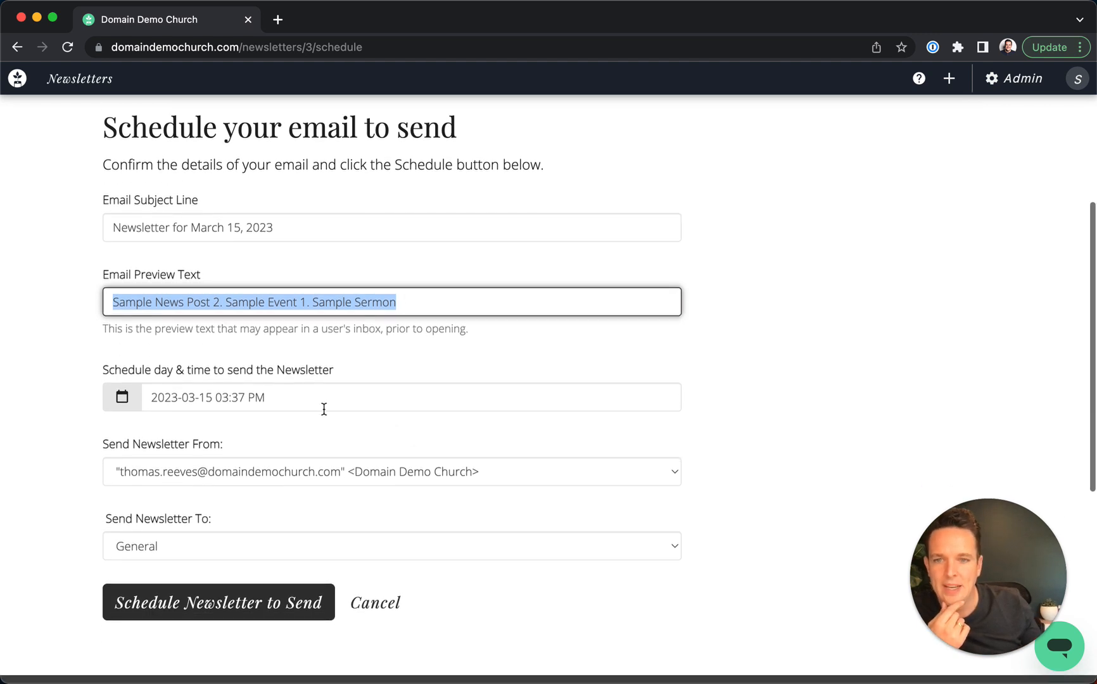
click(197, 400)
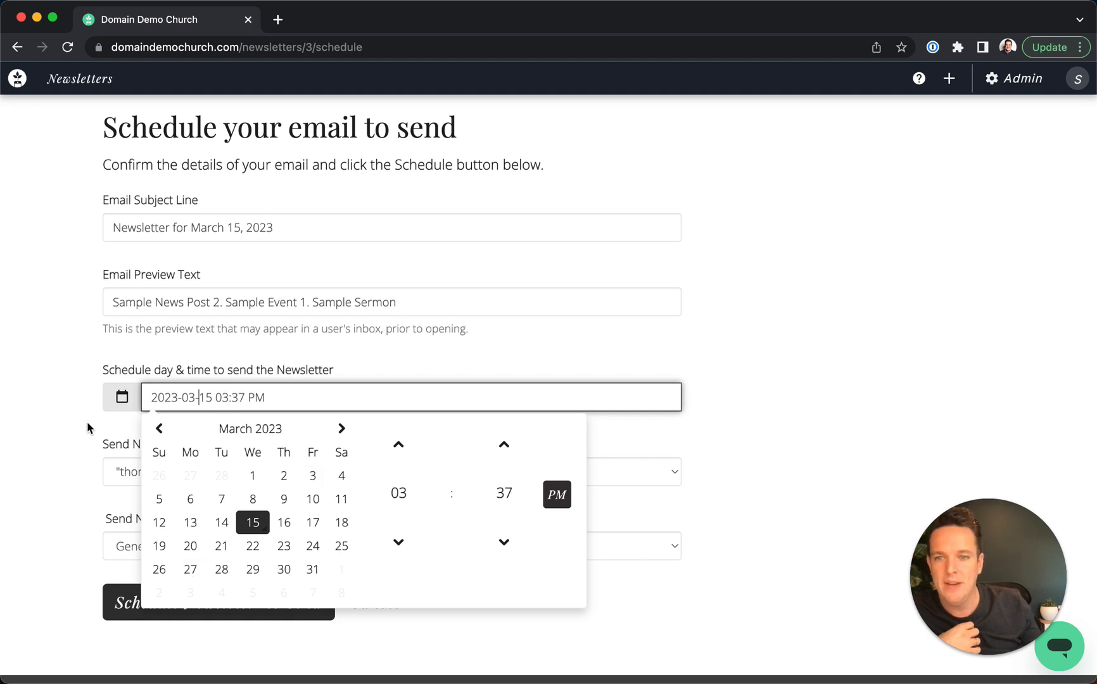
click(70, 423)
scroll(292, 392, down, 3)
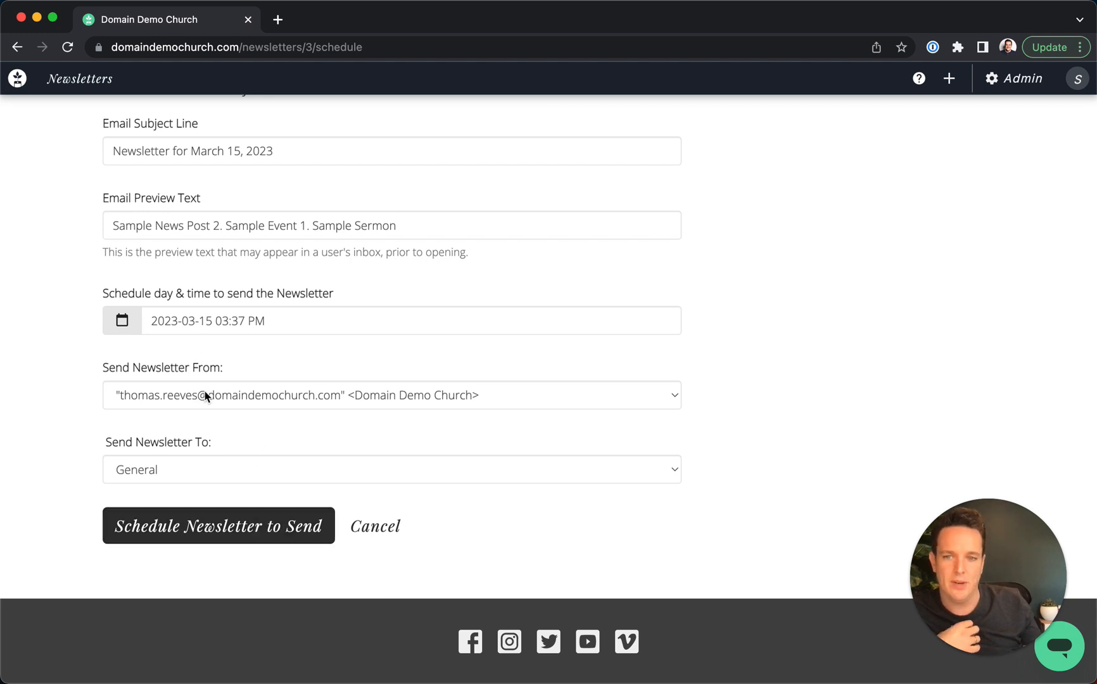
click(228, 537)
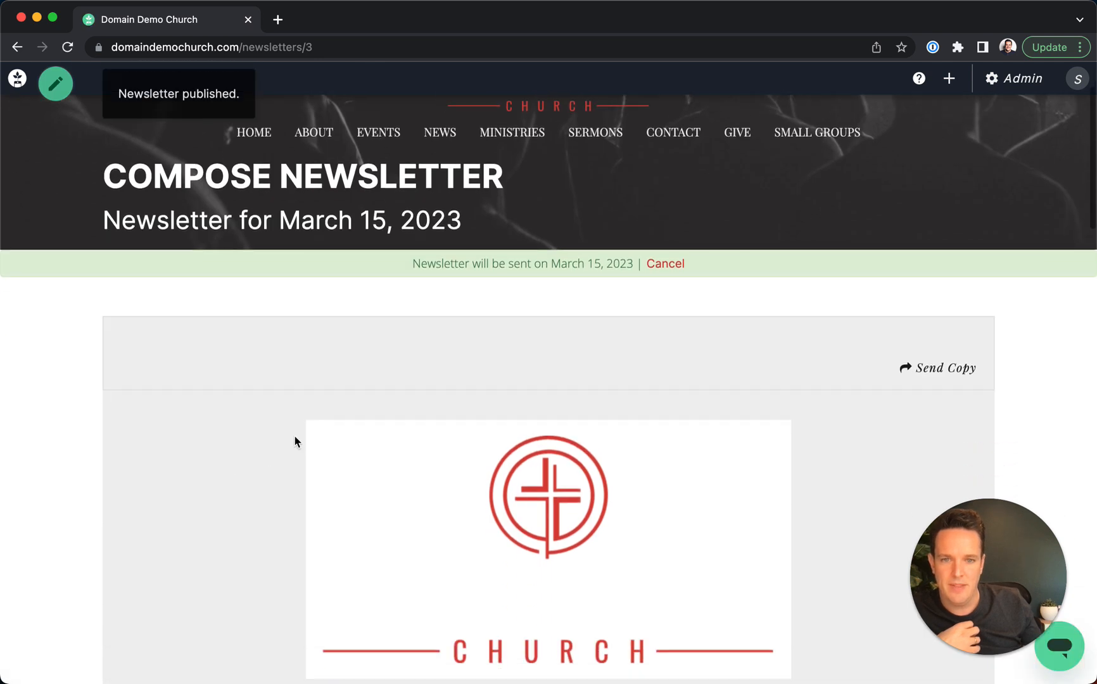
Open the newsletter overview and examine the status and sending details of the listed newsletters.
click(1032, 81)
click(974, 212)
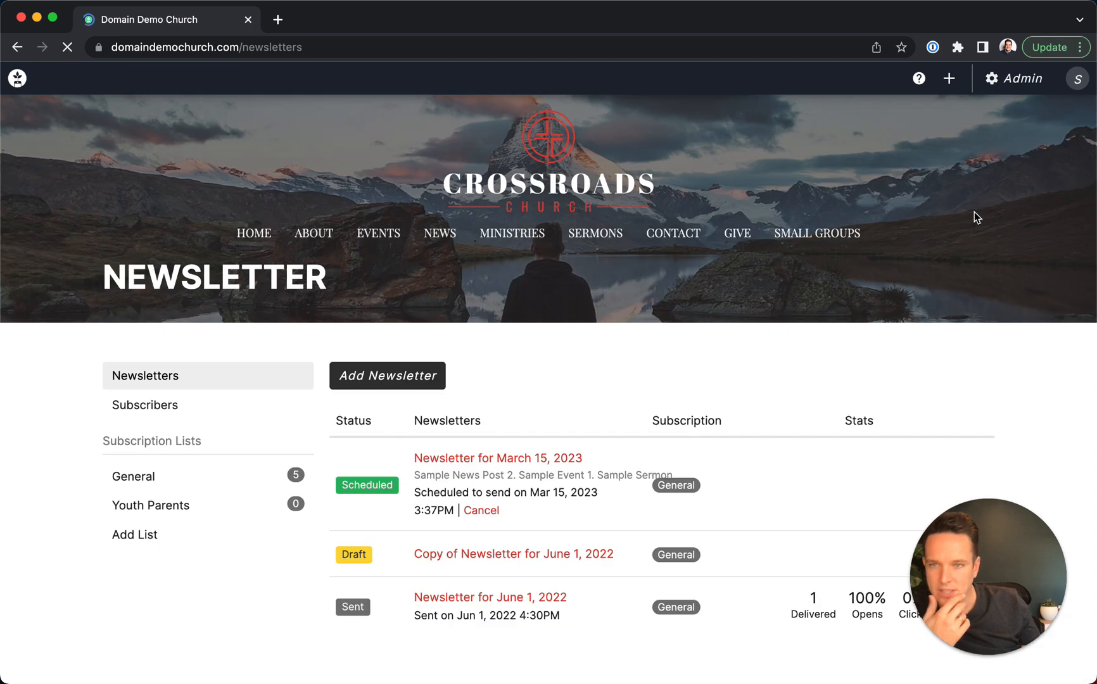
scroll(635, 424, down, 3)
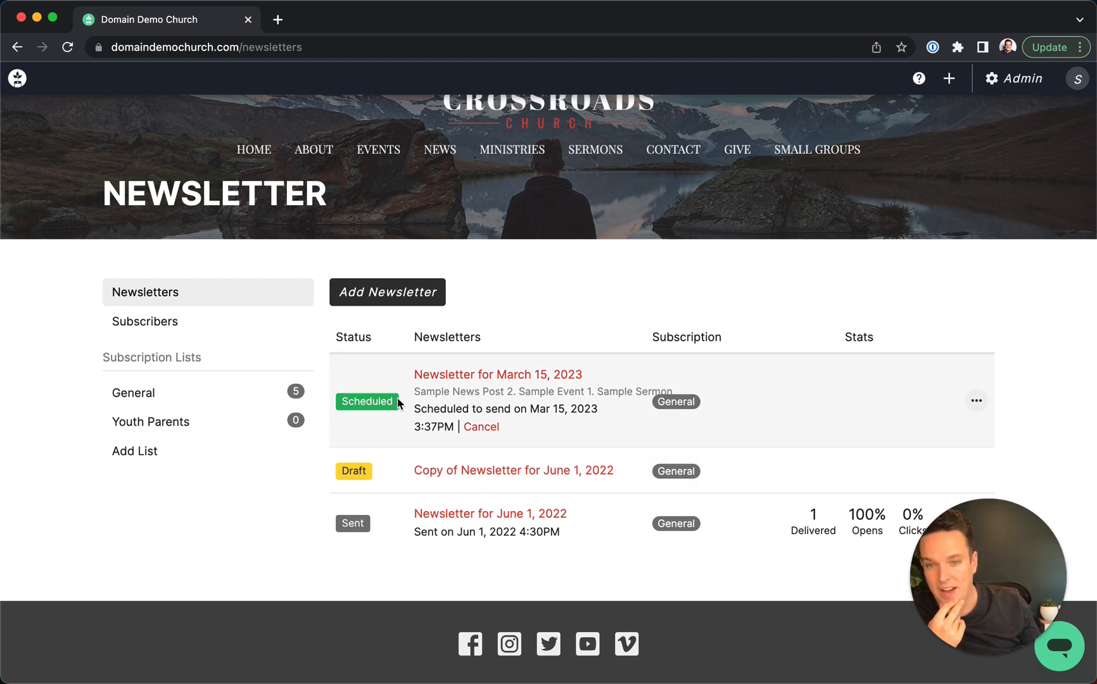
scroll(509, 389, down, 2)
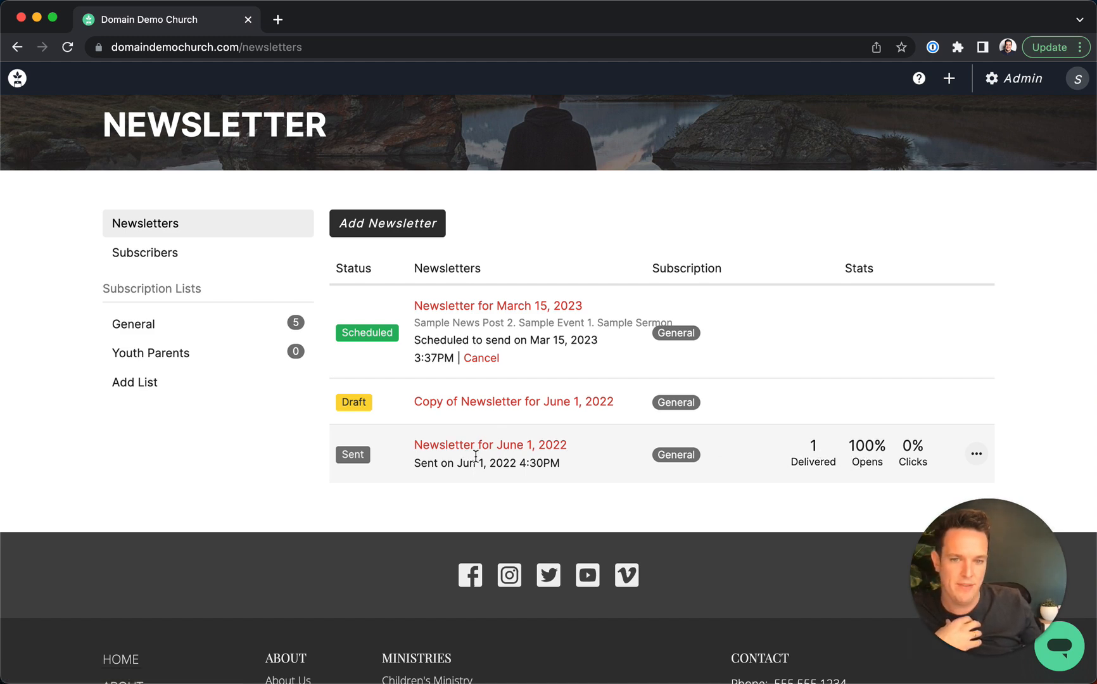
Examine the delivery statistics of the June 1, 2022 newsletter and return to the newsletter overview.
click(867, 446)
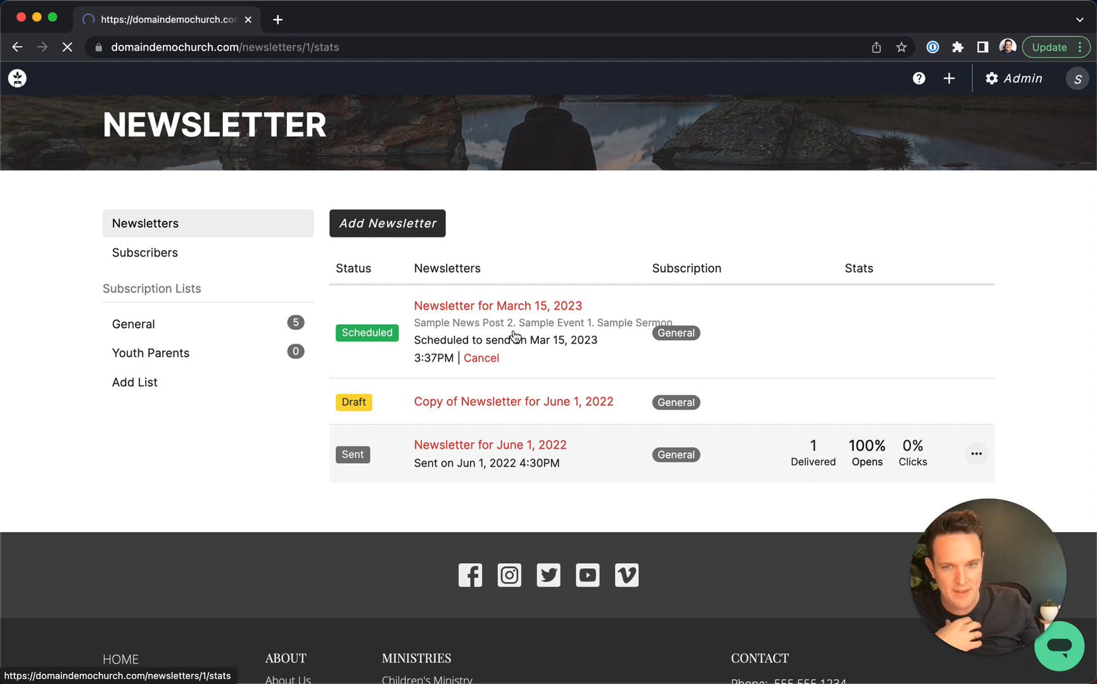
scroll(510, 335, down, 4)
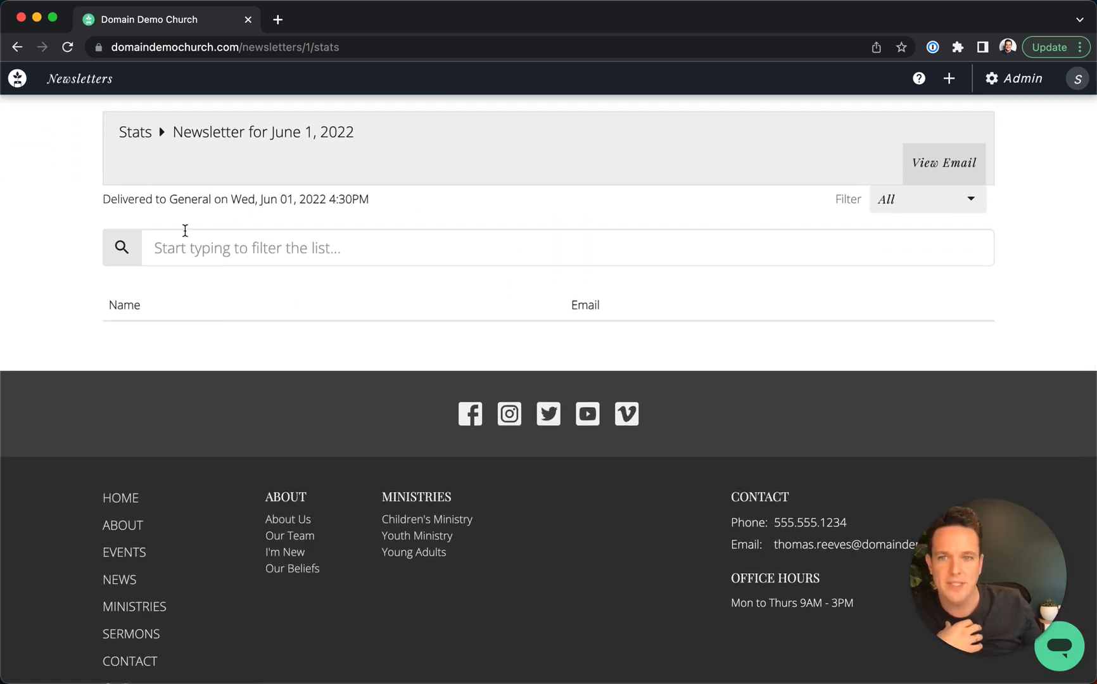
click(18, 47)
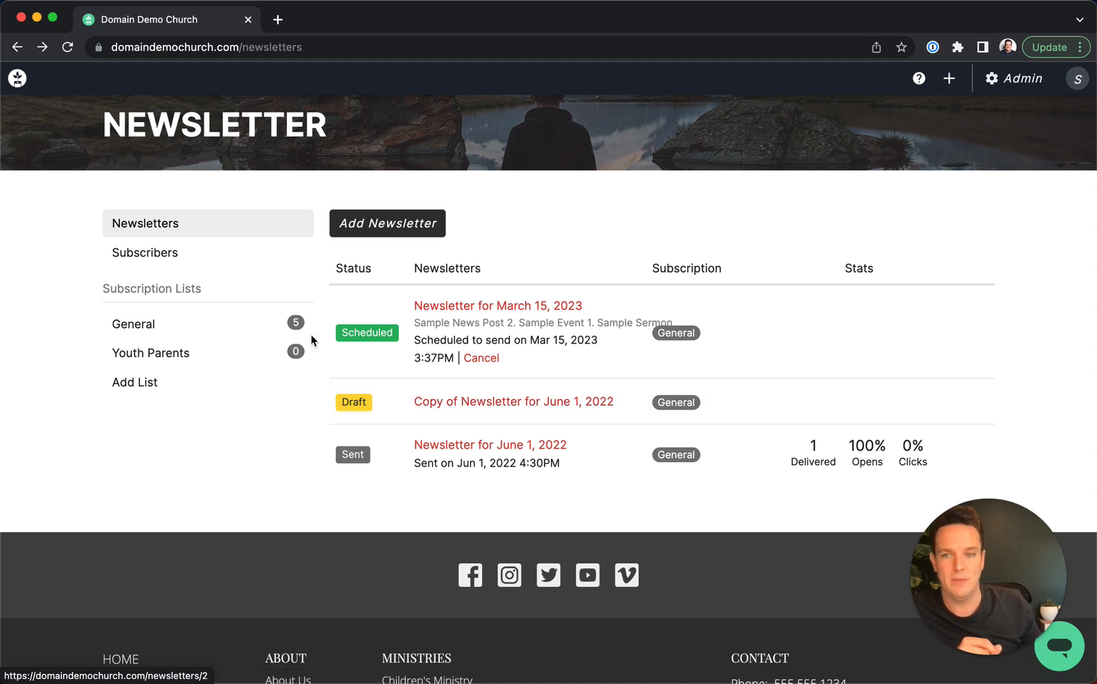
Open the subscriber list and view the form for adding or importing subscribers to the General list.
click(159, 253)
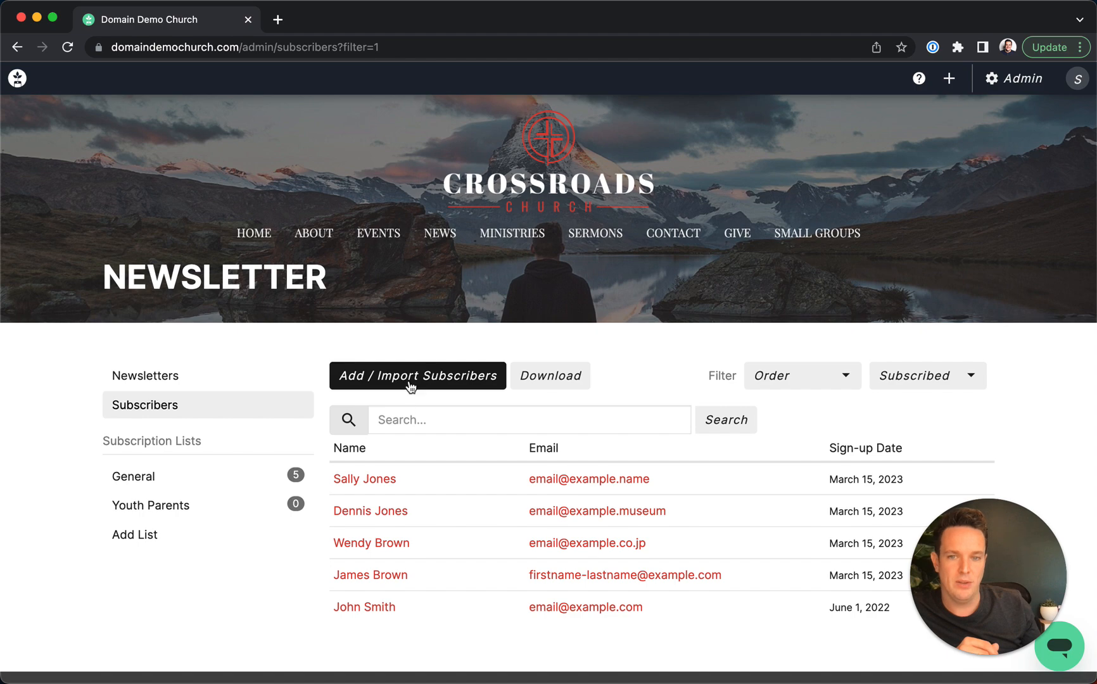
click(465, 380)
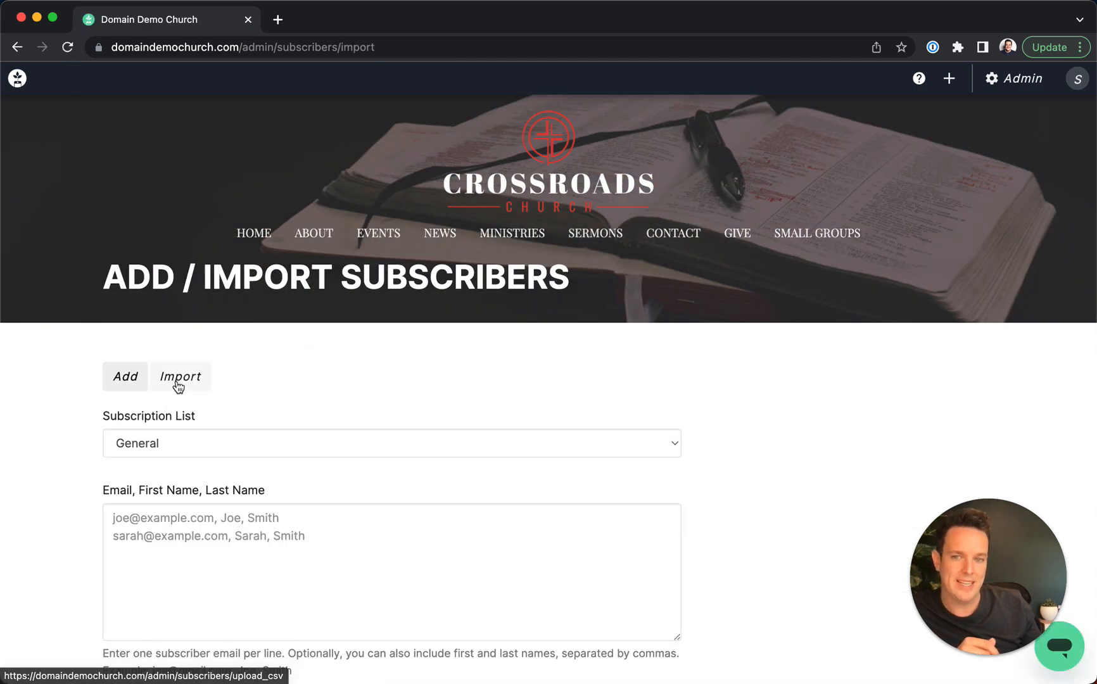
scroll(180, 497, down, 3)
click(208, 524)
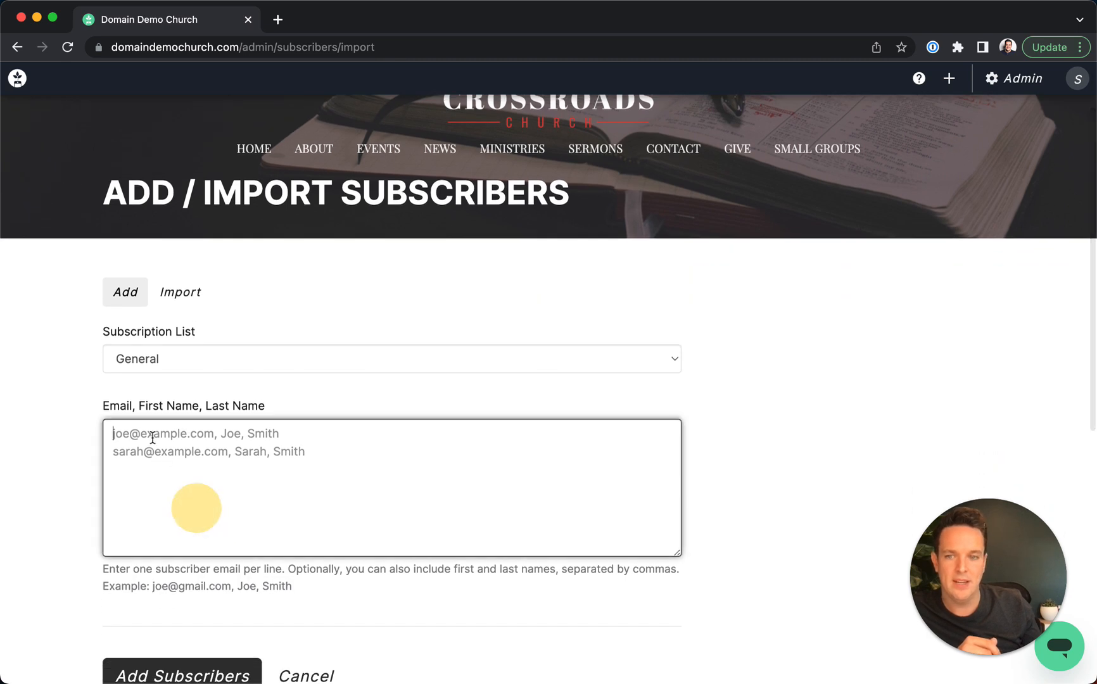
click(63, 384)
Go to the church website's home page and view the newsletter sign-up form above its footer.
scroll(532, 159, up, 3)
click(531, 177)
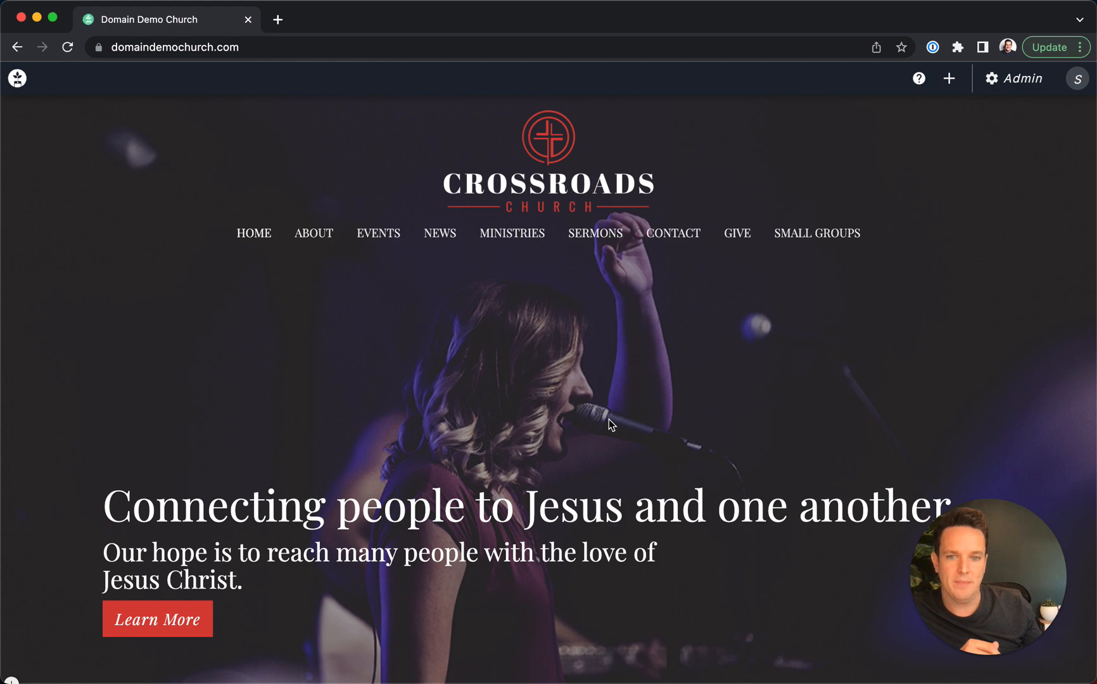
scroll(608, 424, down, 20)
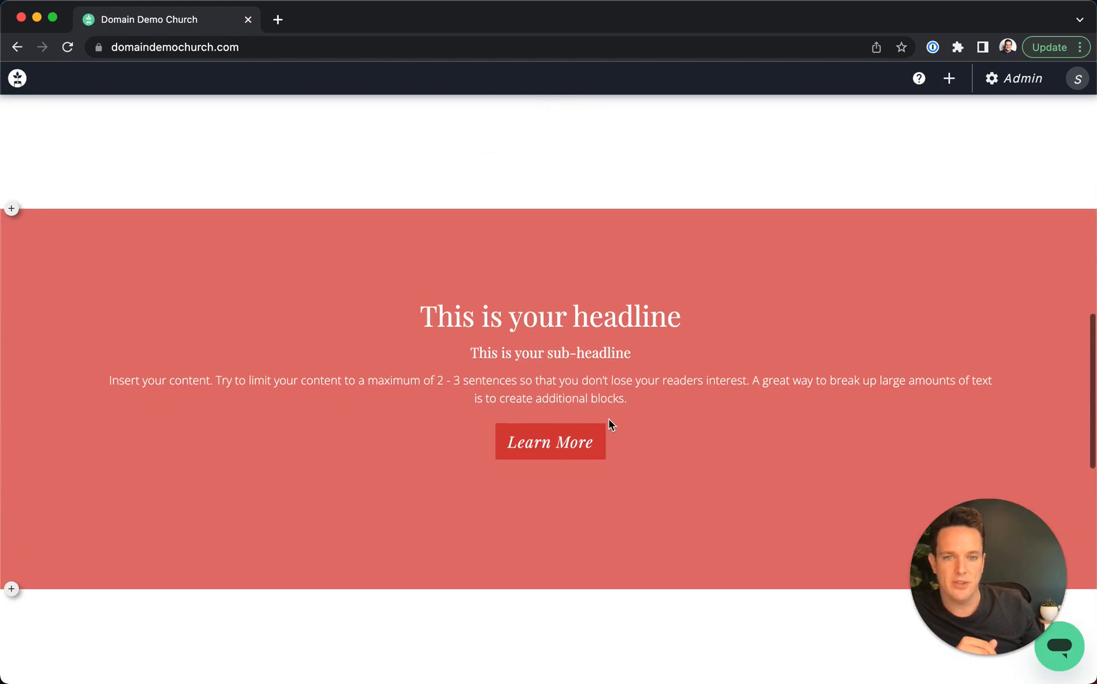
scroll(608, 417, down, 10)
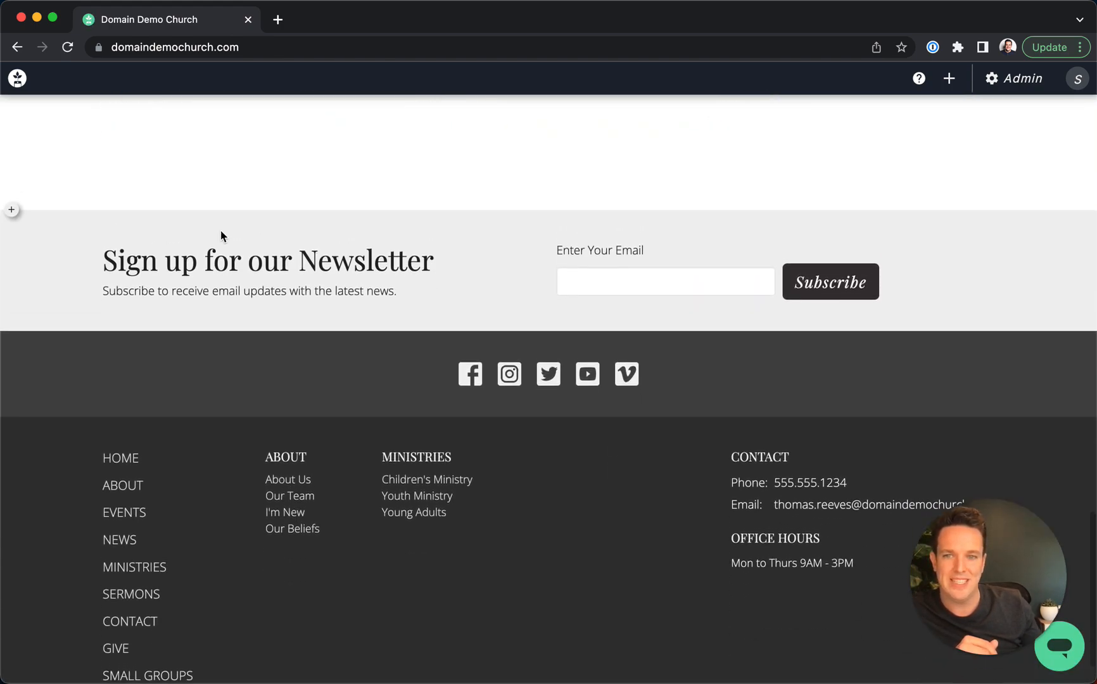